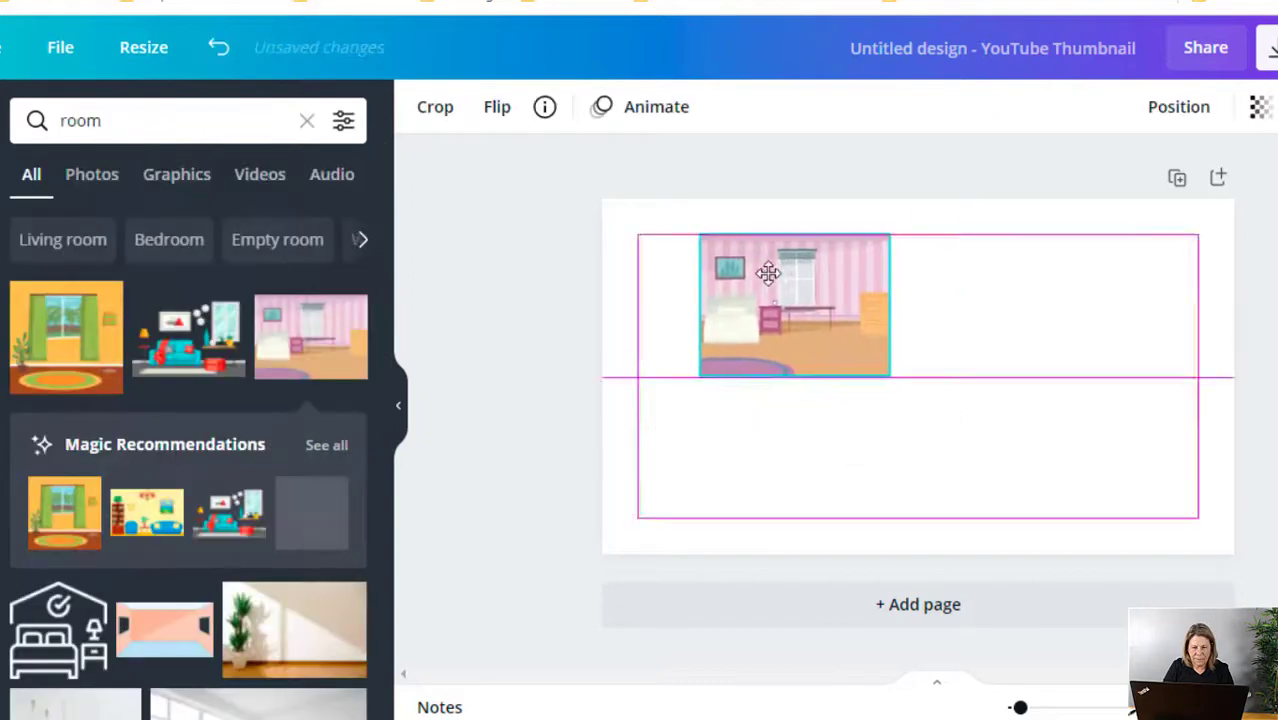
- Place the pink bedroom illustration and stretch it to fill the whole page
{"action": "left_click_drag", "start_coordinate": [767, 272], "coordinate": [722, 251]}
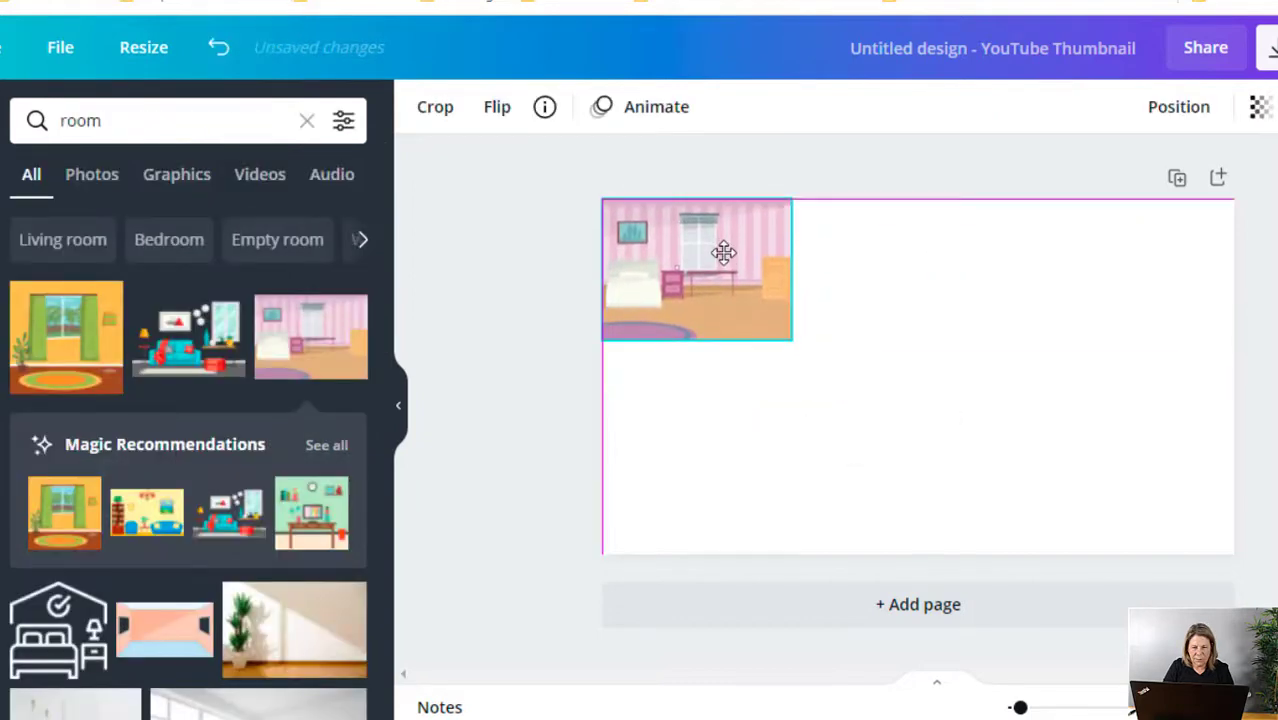
{"action": "left_click_drag", "start_coordinate": [950, 400], "coordinate": [1133, 463]}
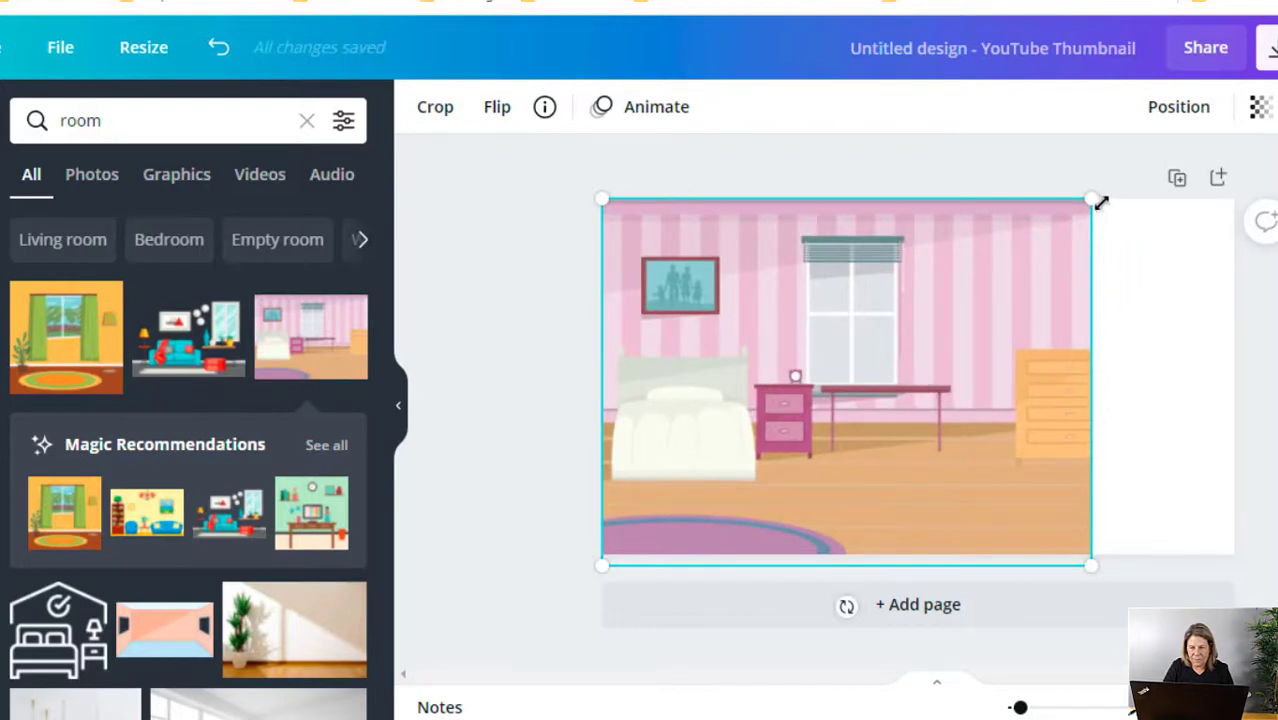
{"action": "left_click_drag", "start_coordinate": [1100, 203], "coordinate": [1170, 255]}
- Fade the bedroom illustration to 56 transparency and add the presenter photo from Uploads
{"action": "left_click", "coordinate": [1260, 108]}
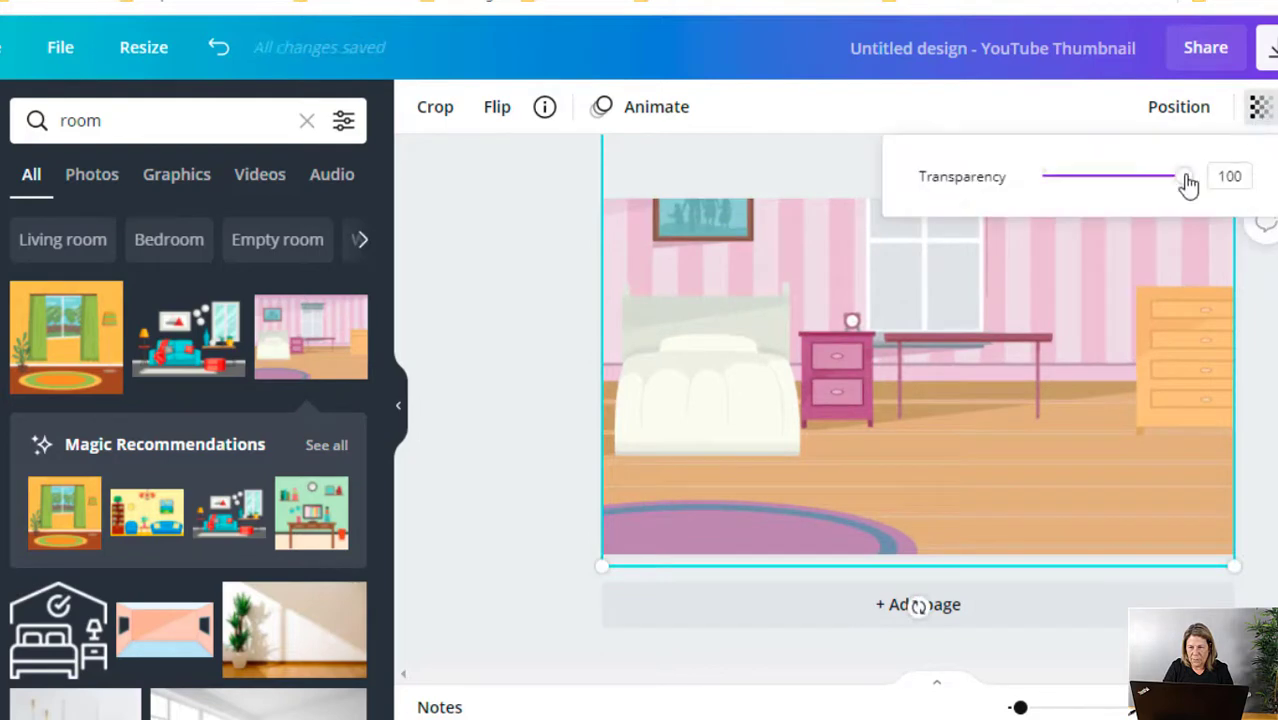
{"action": "left_click_drag", "start_coordinate": [1186, 180], "coordinate": [1124, 182]}
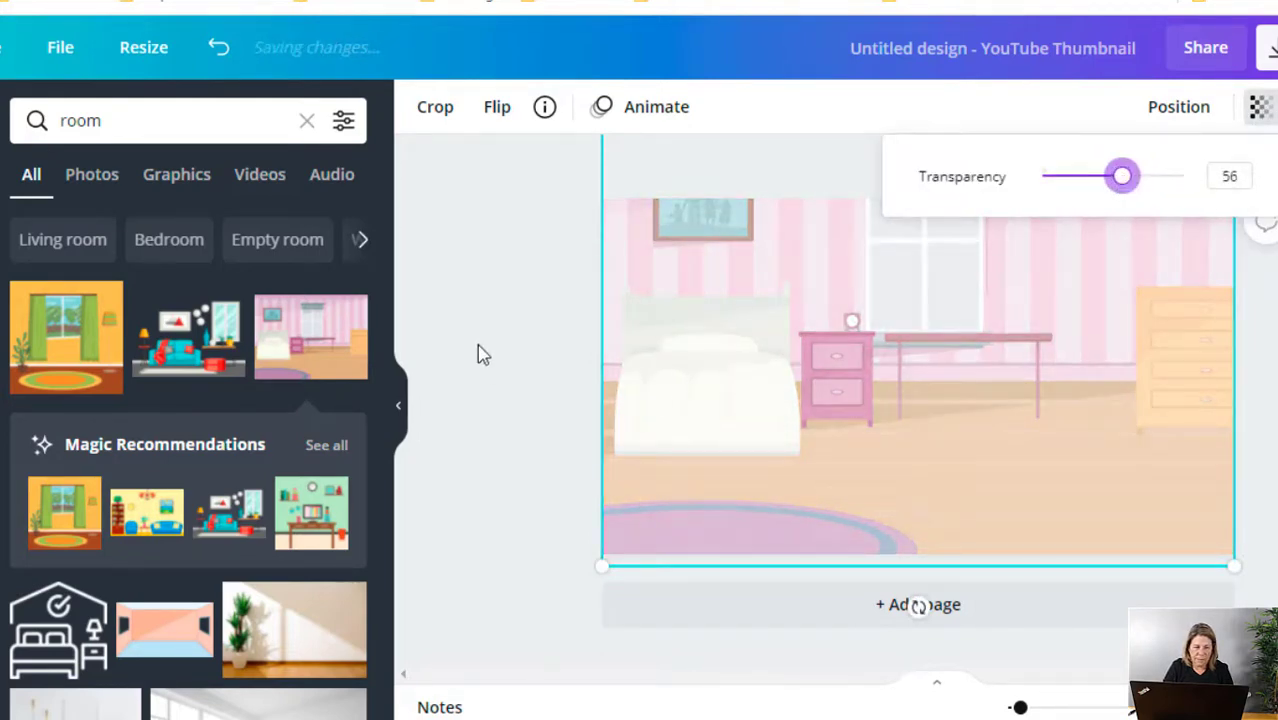
{"action": "left_click", "coordinate": [251, 399]}
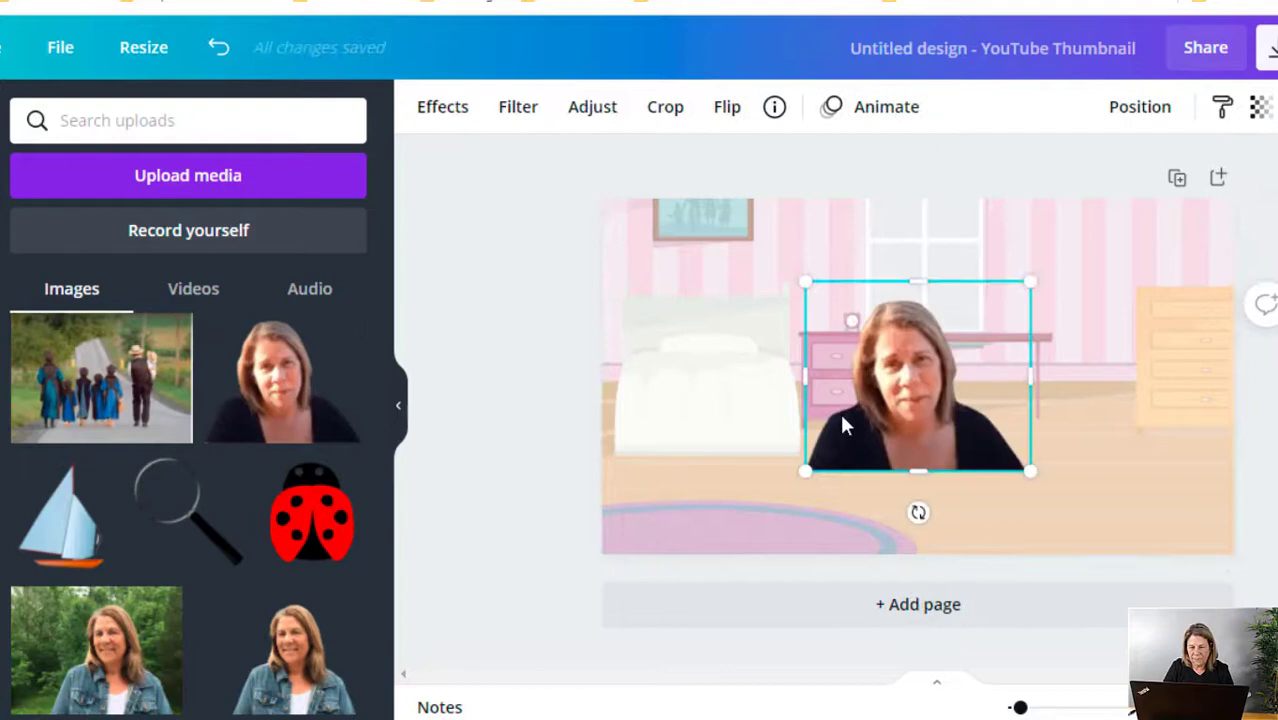
- Enlarge the presenter photo and anchor it on the right, flush with the page bottom
{"action": "left_click_drag", "start_coordinate": [848, 430], "coordinate": [947, 383]}
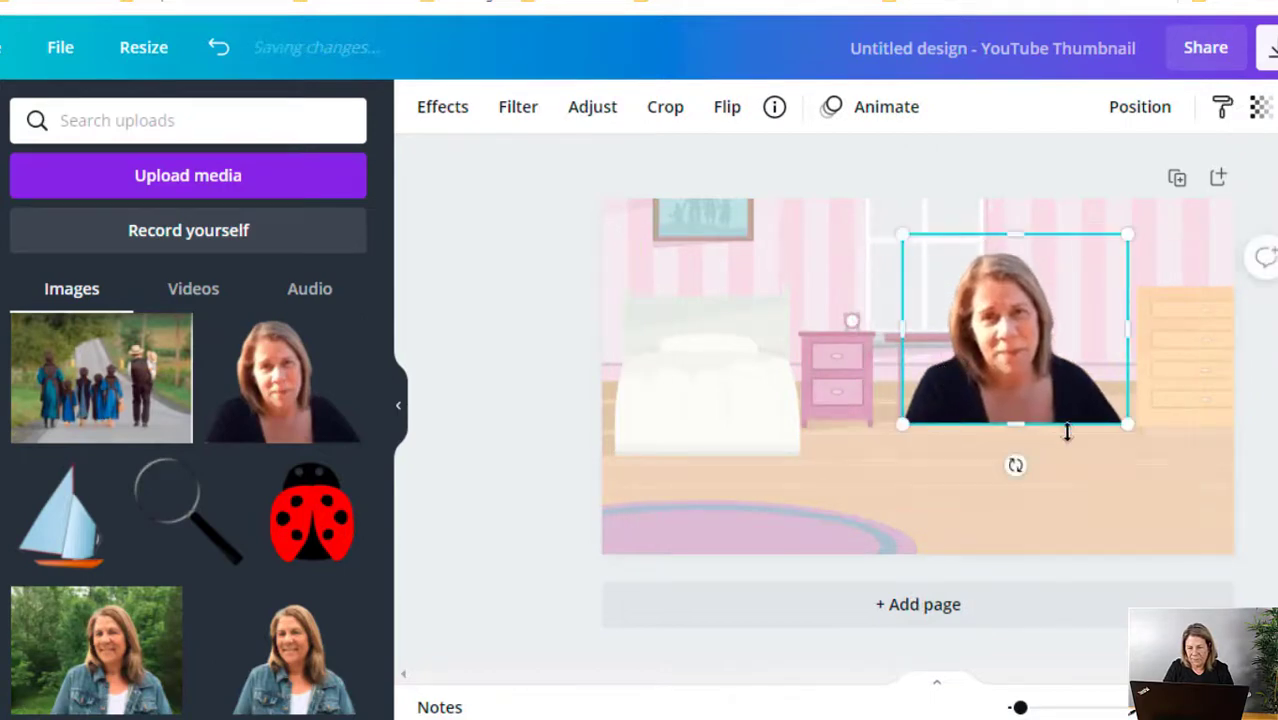
{"action": "left_click_drag", "start_coordinate": [1127, 428], "coordinate": [1245, 635]}
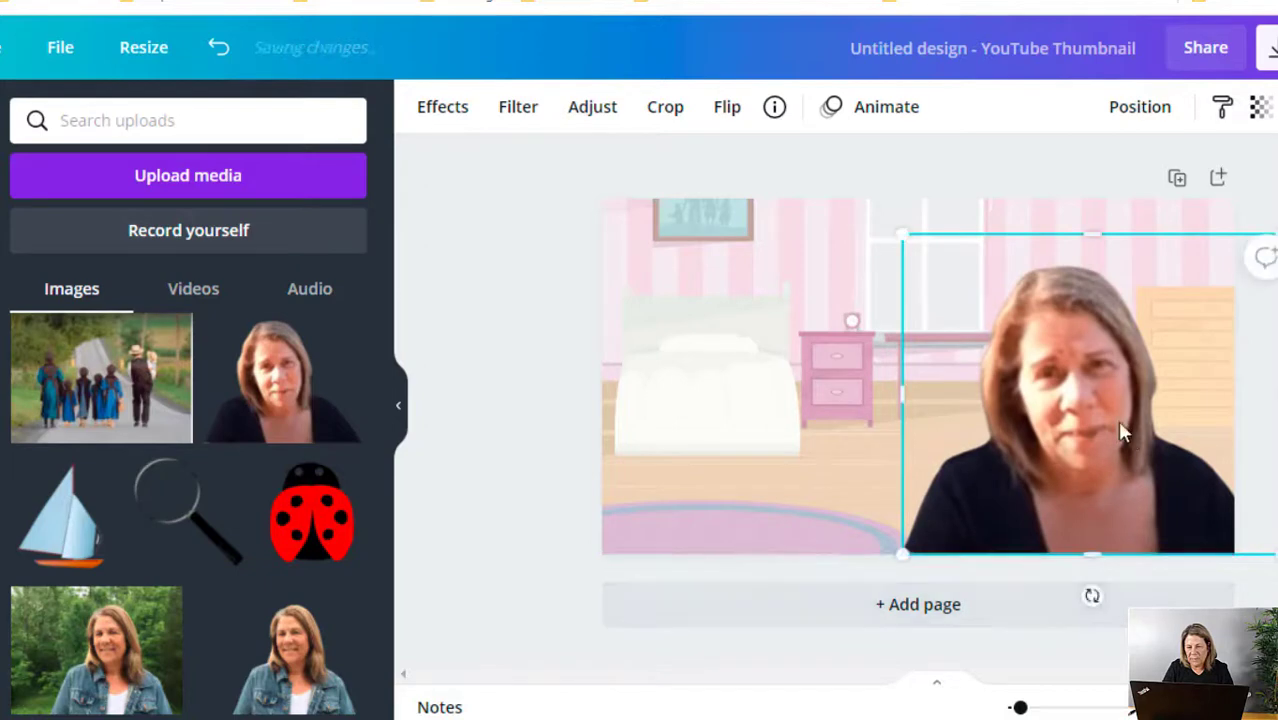
{"action": "left_click_drag", "start_coordinate": [1121, 434], "coordinate": [1083, 400]}
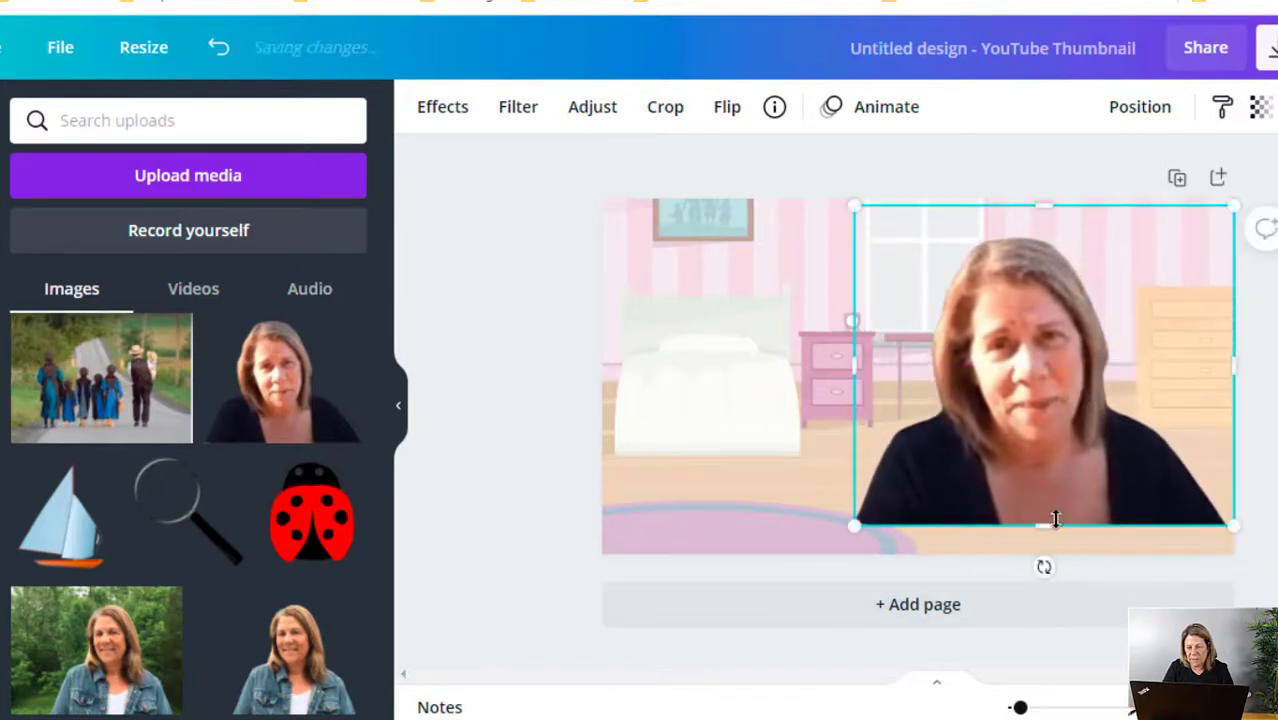
{"action": "left_click_drag", "start_coordinate": [1047, 522], "coordinate": [1056, 553]}
{"action": "left_click", "coordinate": [733, 425]}
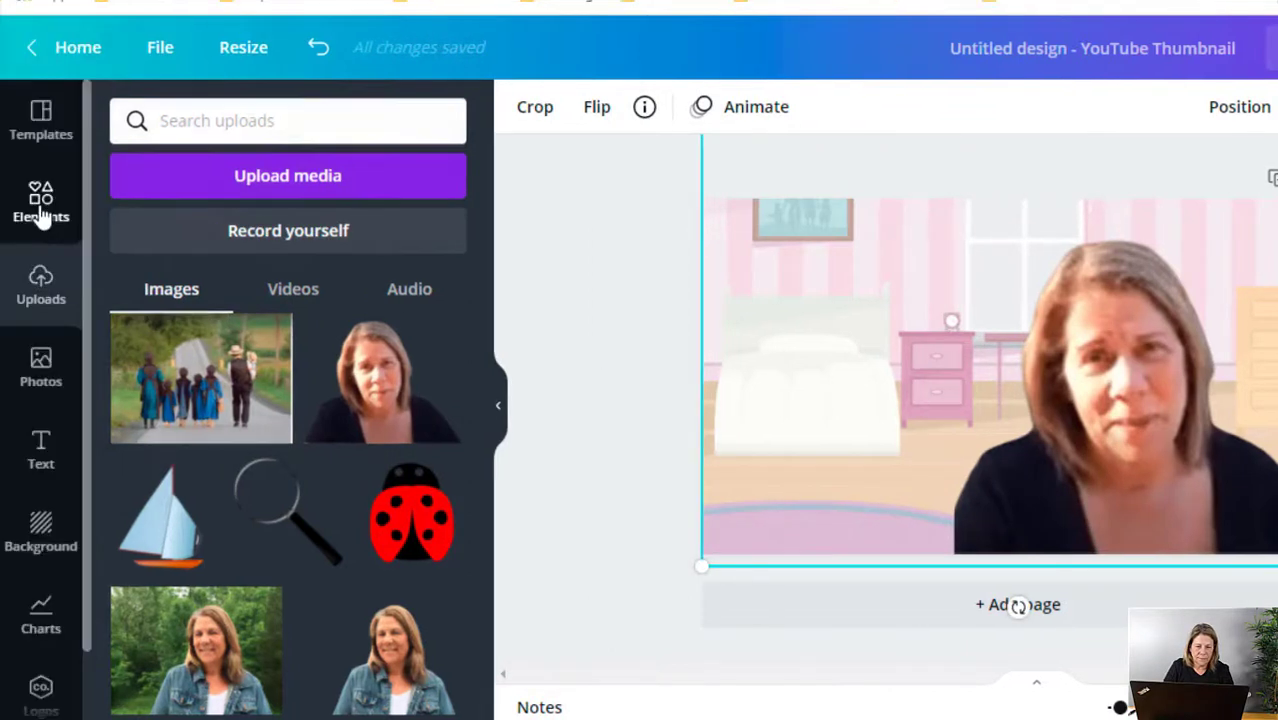
- Add a heading text box reading 'How to curve the text'
{"action": "left_click", "coordinate": [41, 208]}
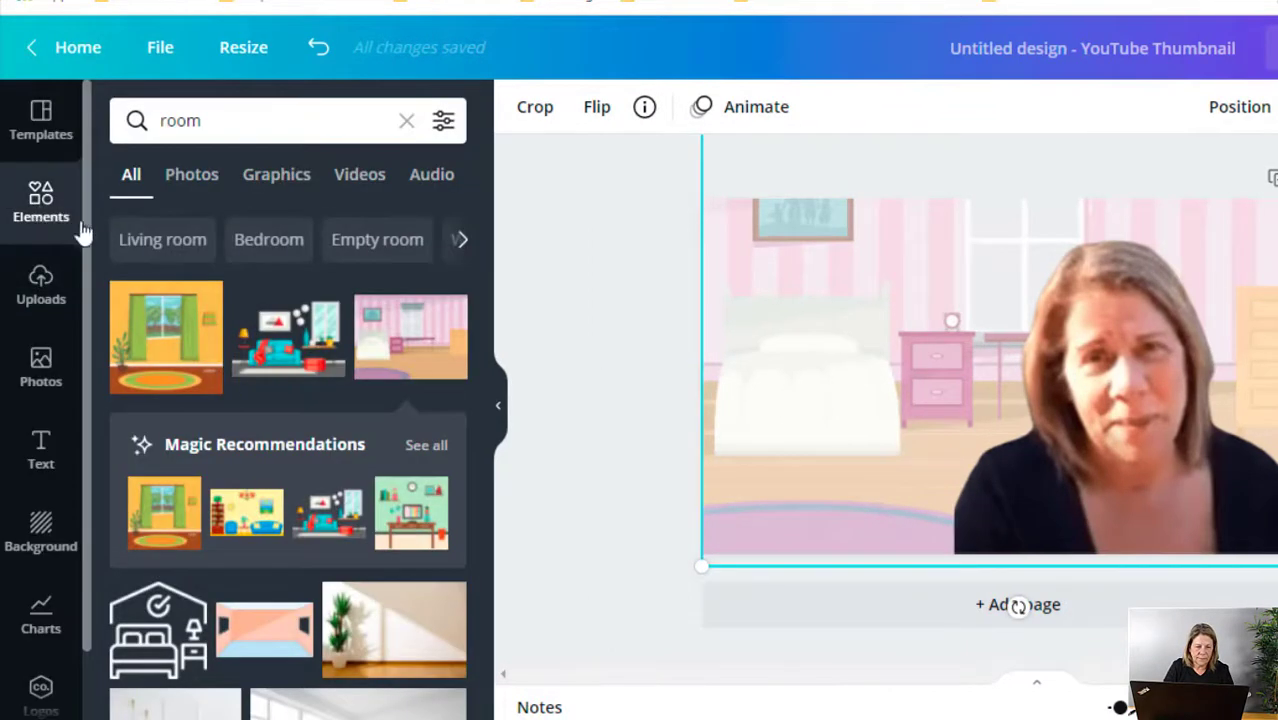
{"action": "left_click", "coordinate": [41, 452]}
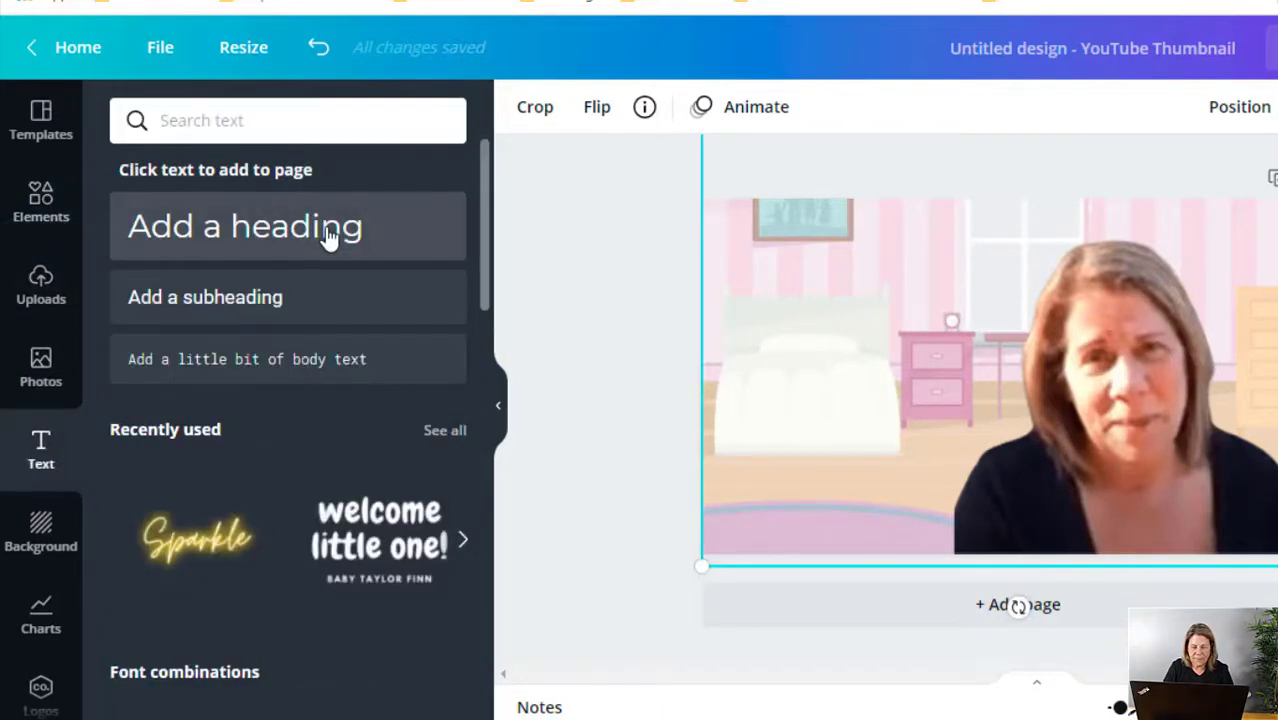
{"action": "left_click", "coordinate": [330, 238]}
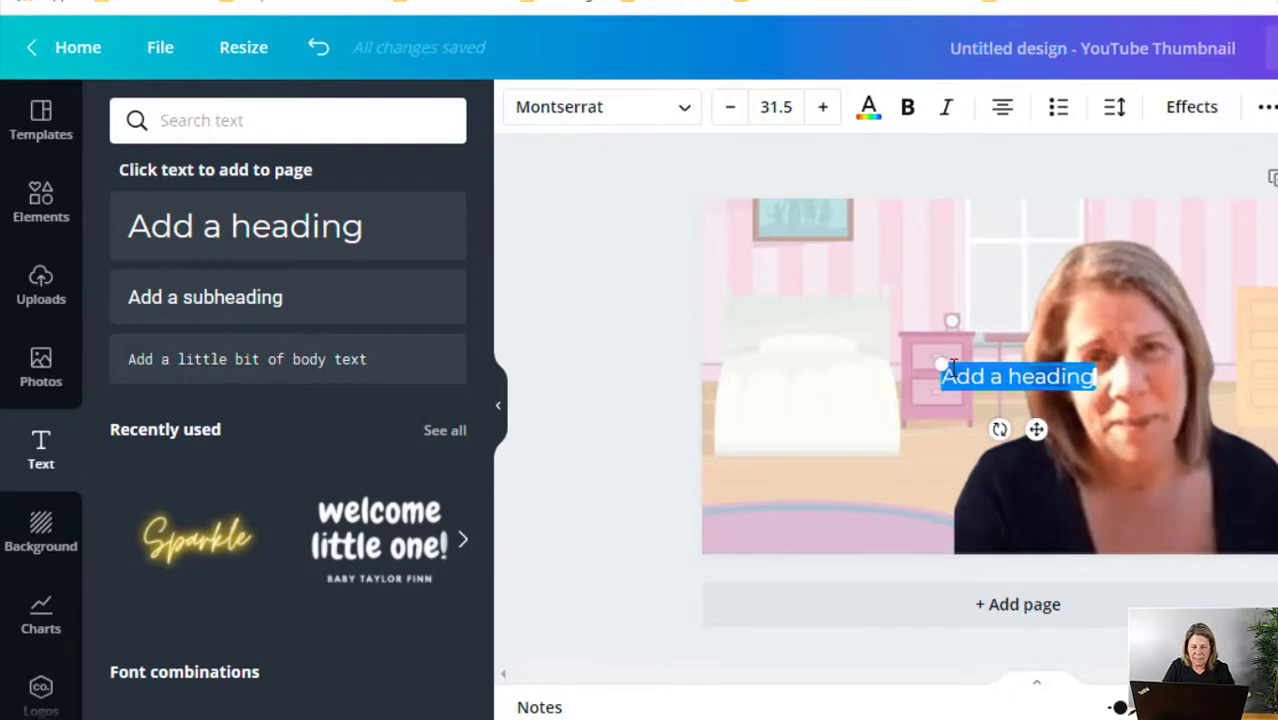
{"action": "type", "text": "How"}
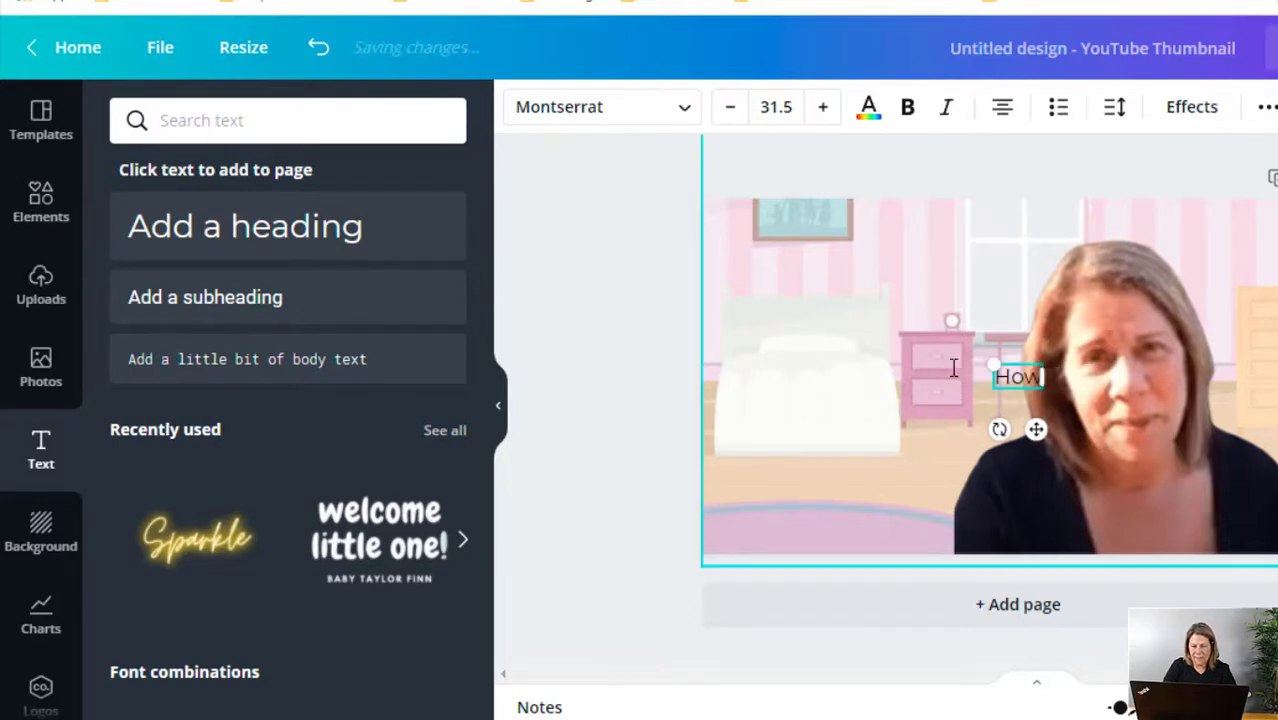
{"action": "type", "text": " to"}
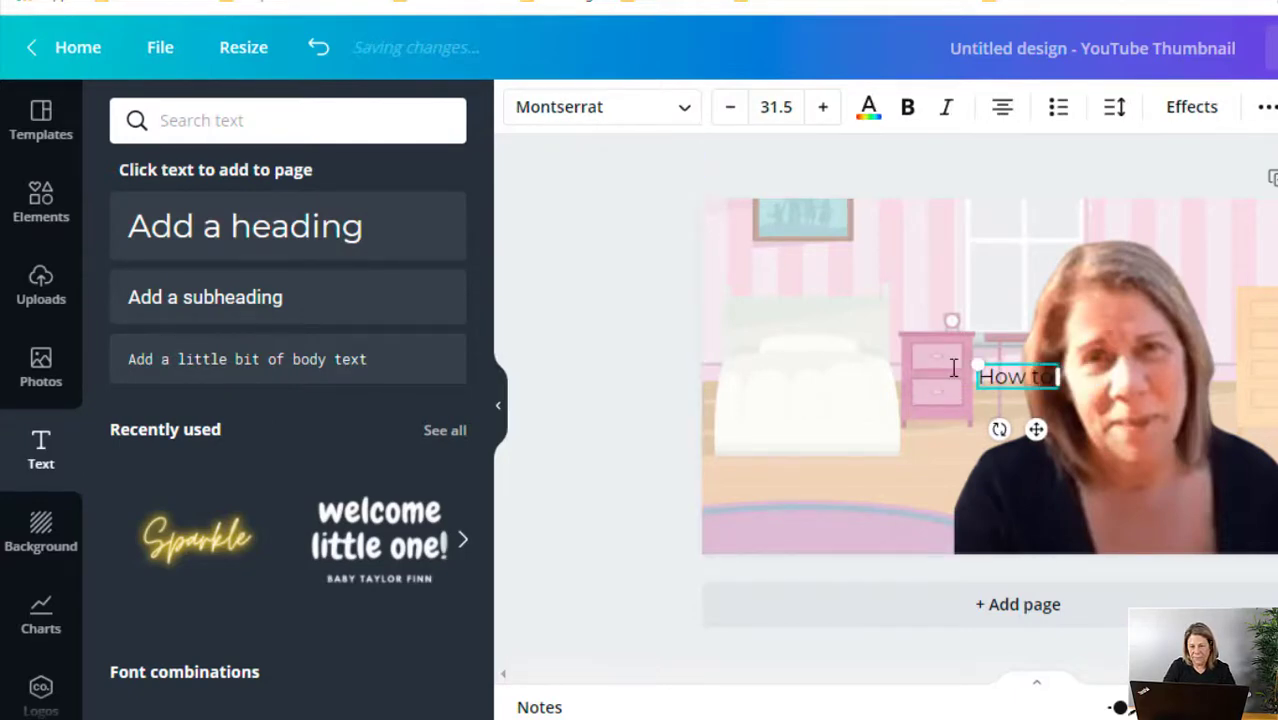
{"action": "type", "text": " curve the tes"}
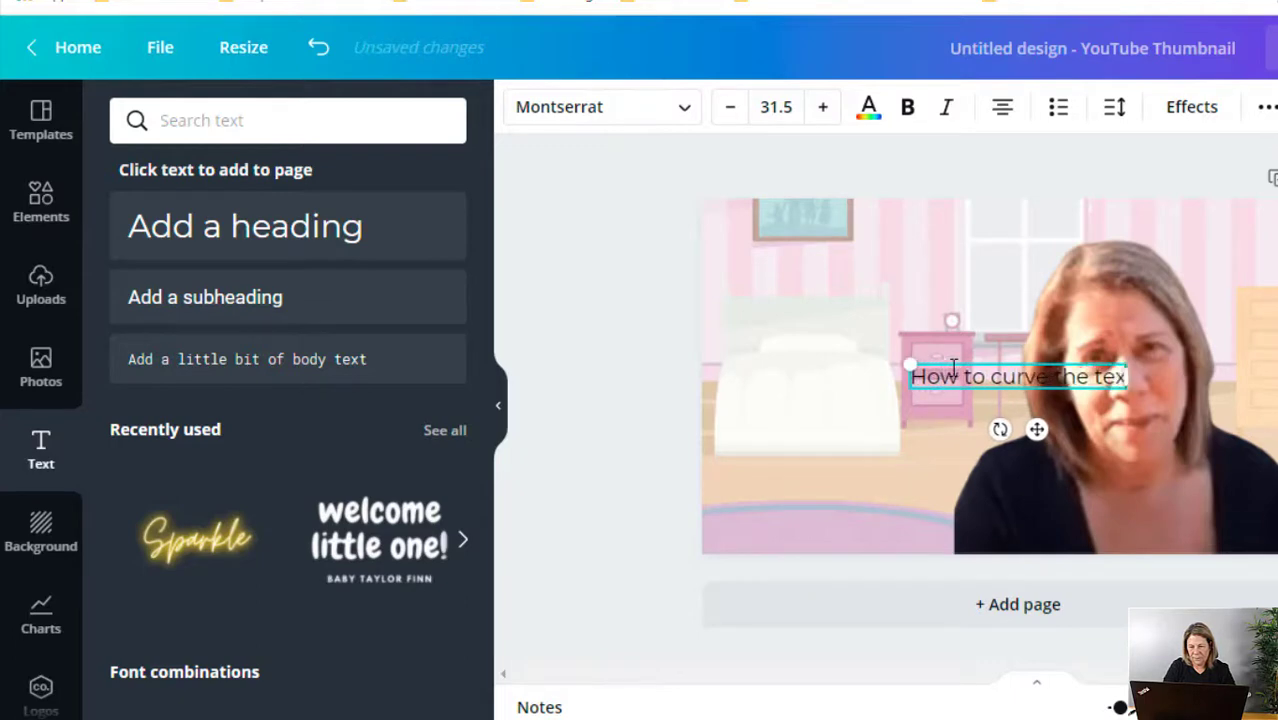
{"action": "type", "text": "t"}
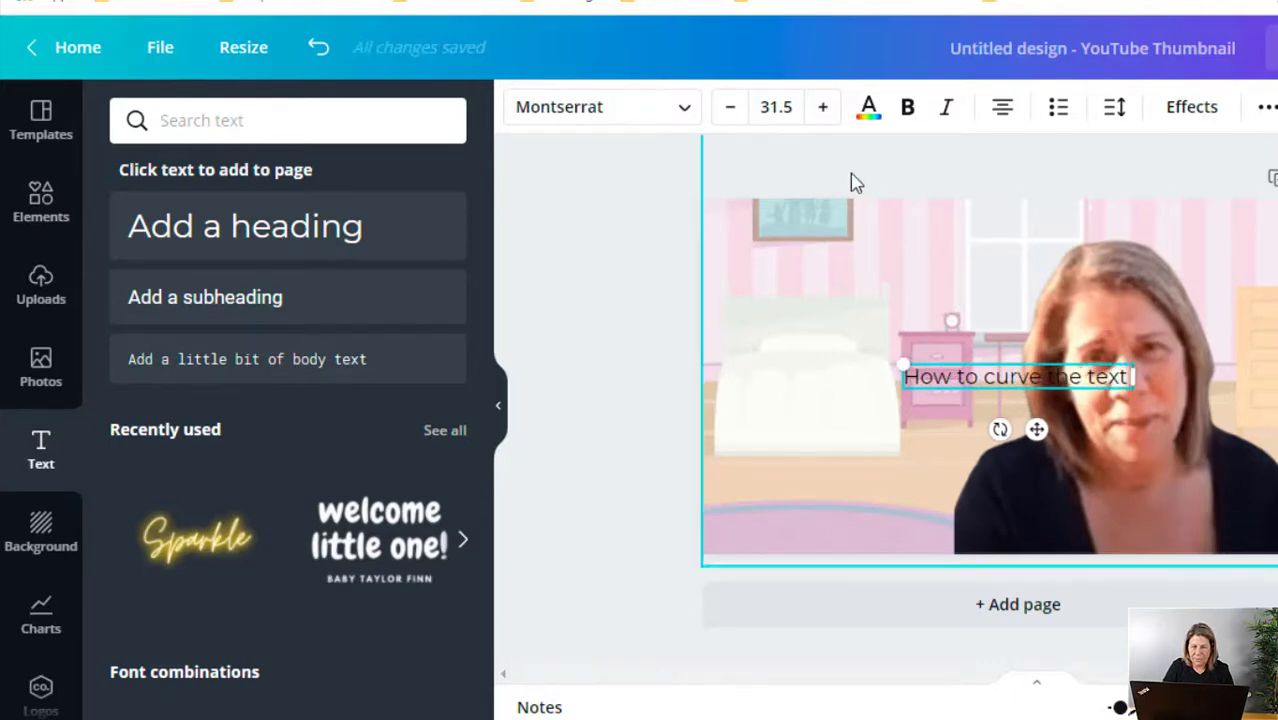
- Increase the heading's font size to 36.5
{"action": "left_click", "coordinate": [824, 110]}
{"action": "left_click", "coordinate": [824, 112]}
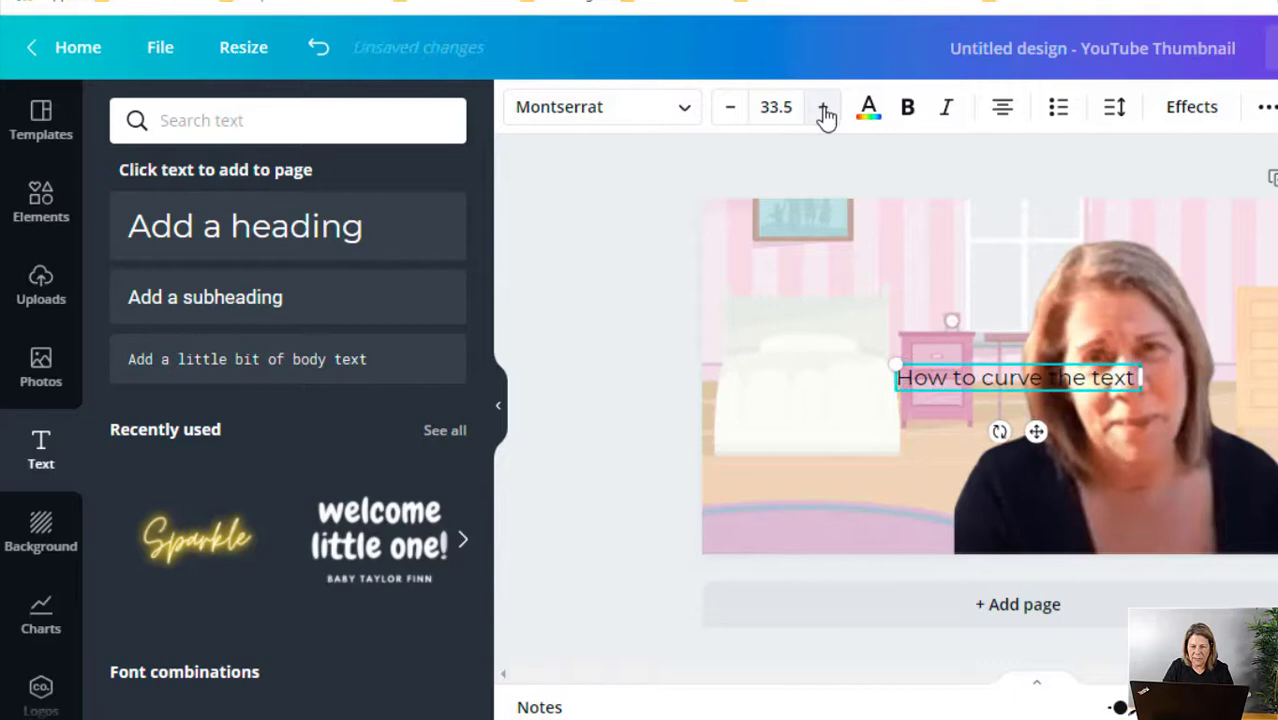
{"action": "left_click", "coordinate": [824, 112]}
{"action": "left_click", "coordinate": [824, 112]}
{"action": "left_click", "coordinate": [824, 112]}
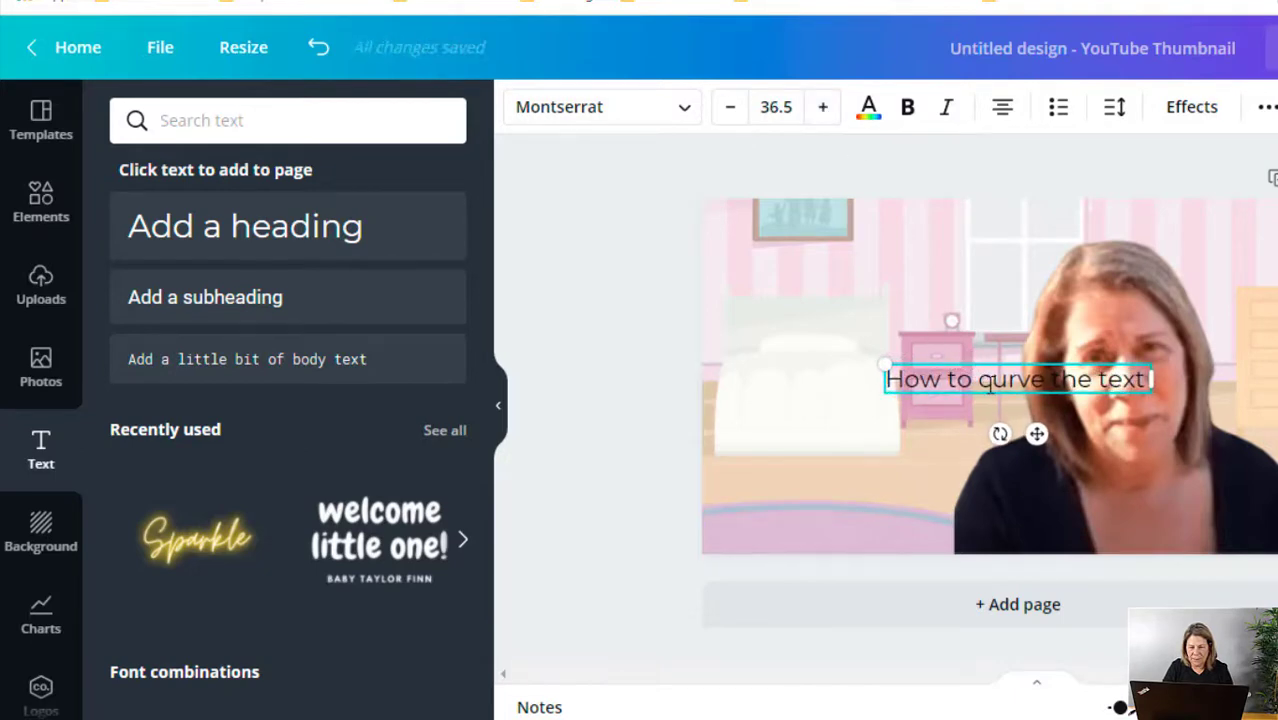
- Shift the heading left, nudge the presenter photo, and fade the photo to 75 transparency
{"action": "left_click_drag", "start_coordinate": [1035, 434], "coordinate": [907, 430]}
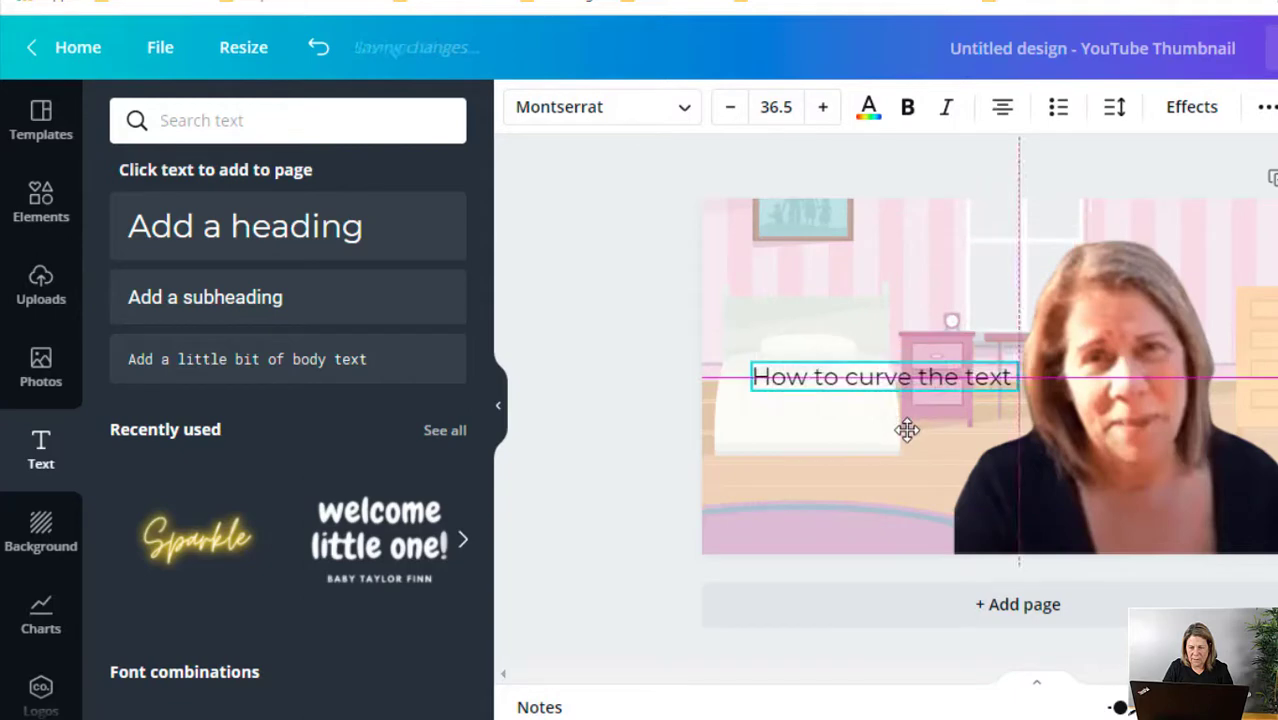
{"action": "left_click_drag", "start_coordinate": [1138, 461], "coordinate": [1093, 474]}
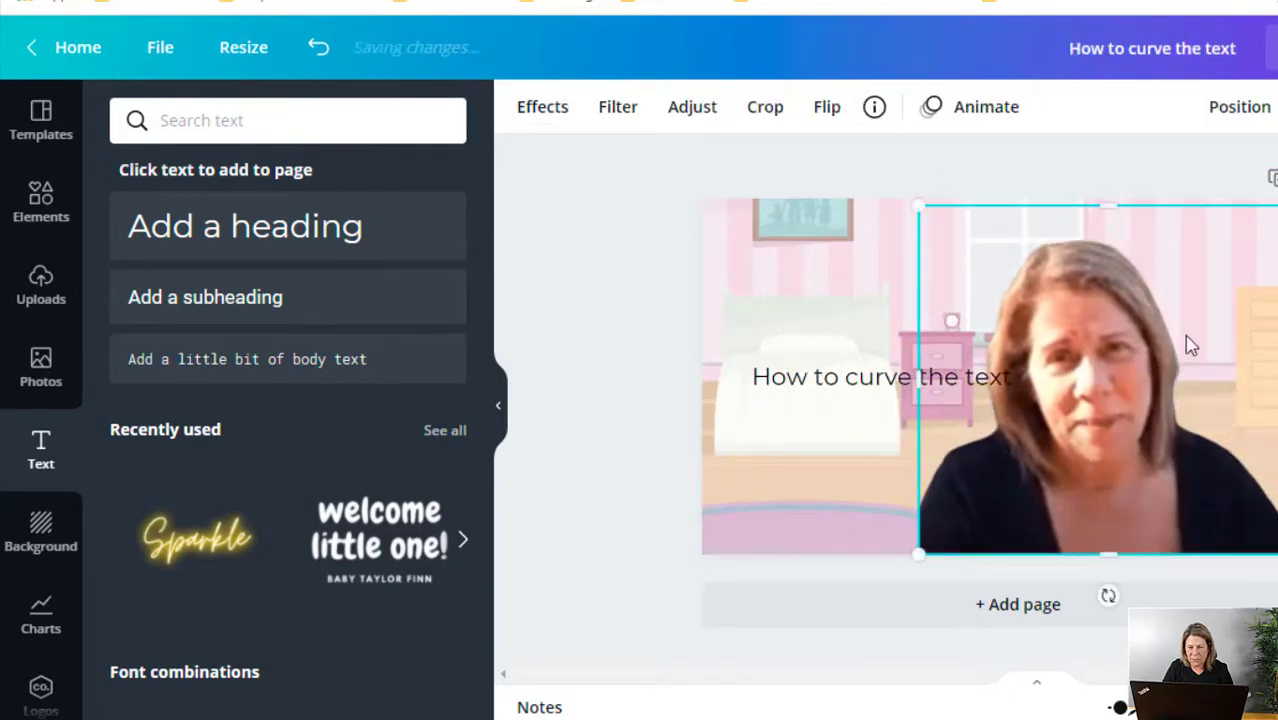
{"action": "left_click", "coordinate": [1272, 178]}
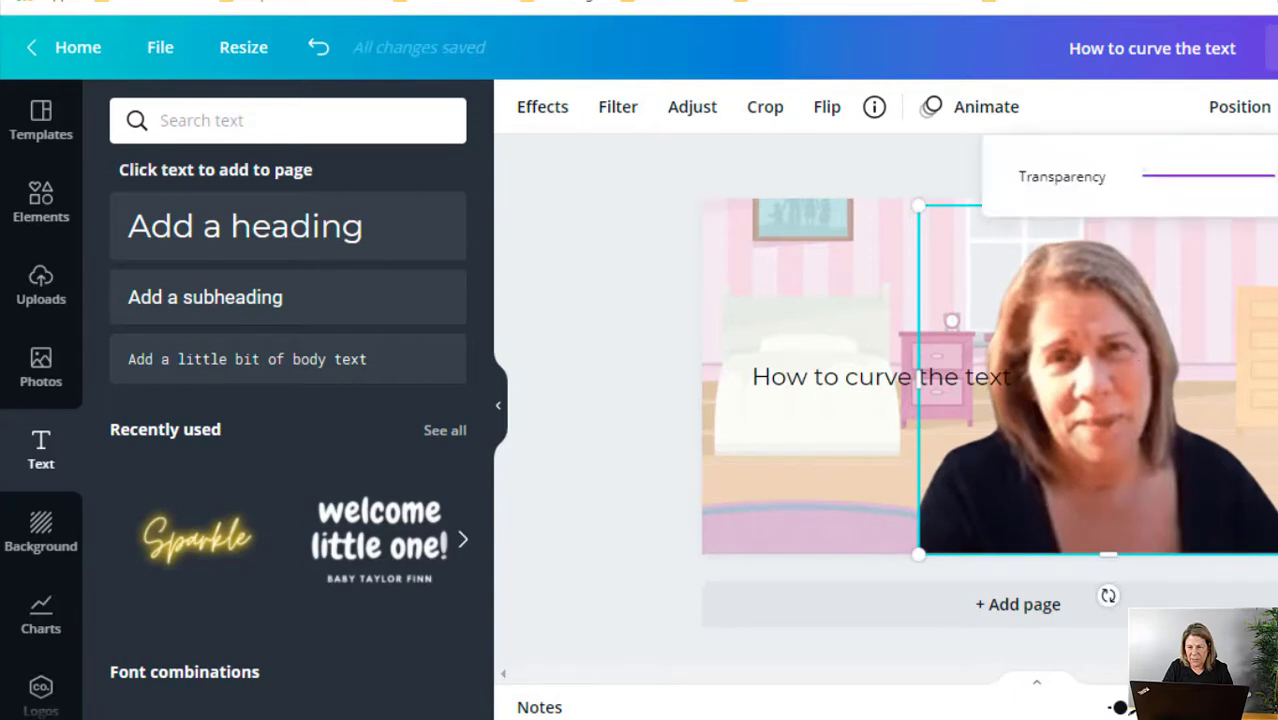
{"action": "left_click_drag", "start_coordinate": [1274, 180], "coordinate": [1249, 182]}
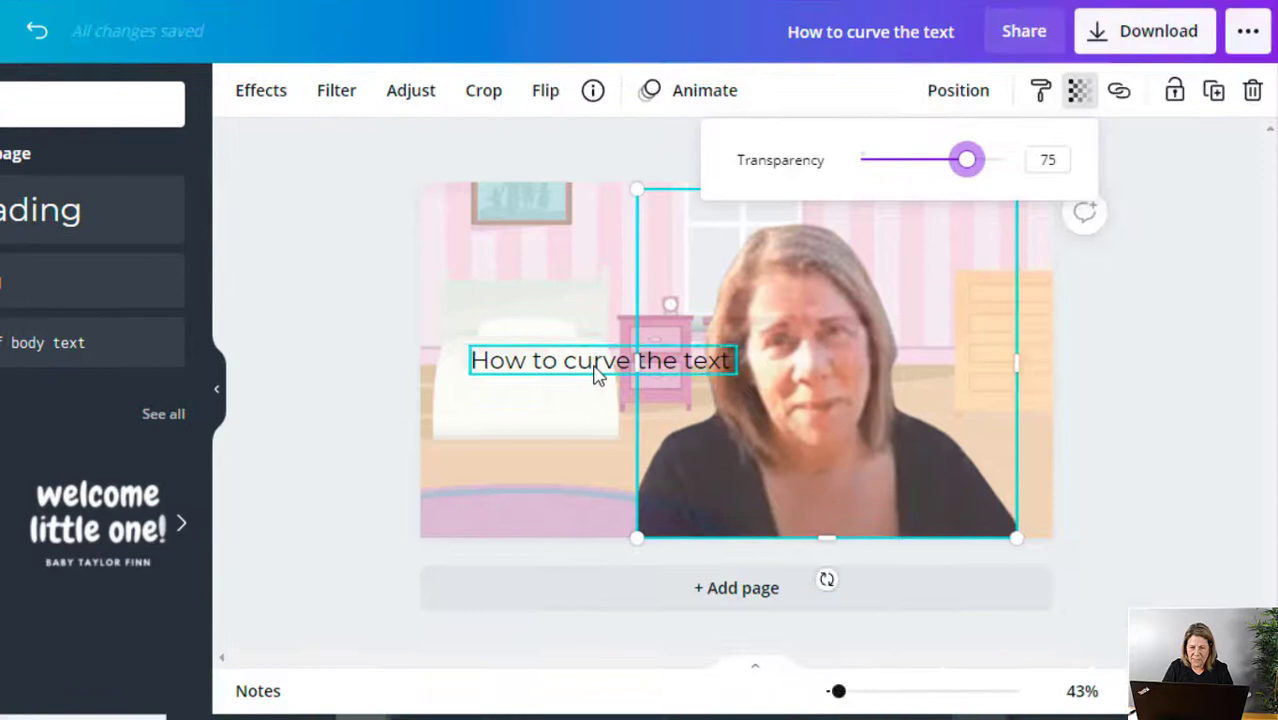
- Make the heading bold at size 42.5 and place it across the upper middle
{"action": "left_click", "coordinate": [593, 365]}
{"action": "left_click_drag", "start_coordinate": [683, 368], "coordinate": [686, 249]}
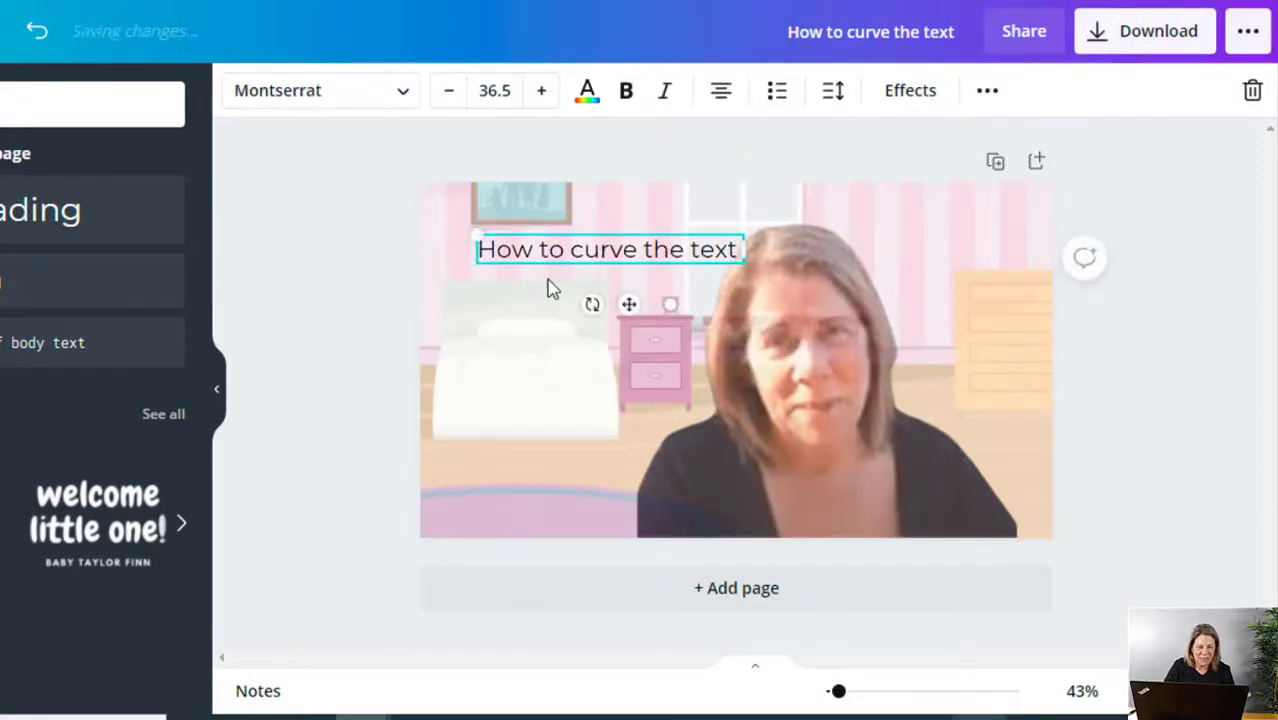
{"action": "left_click", "coordinate": [627, 92]}
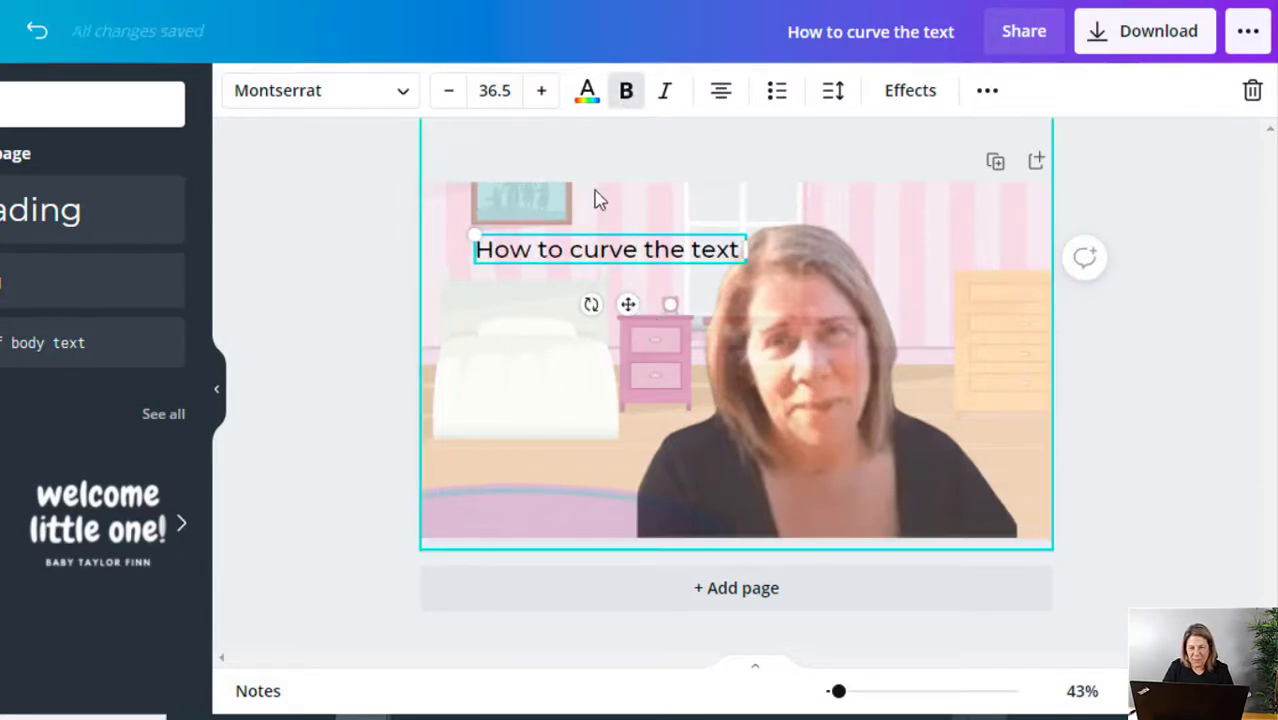
{"action": "left_click", "coordinate": [543, 98]}
{"action": "left_click", "coordinate": [543, 98]}
{"action": "left_click", "coordinate": [543, 98]}
{"action": "left_click", "coordinate": [543, 98]}
{"action": "left_click", "coordinate": [543, 98]}
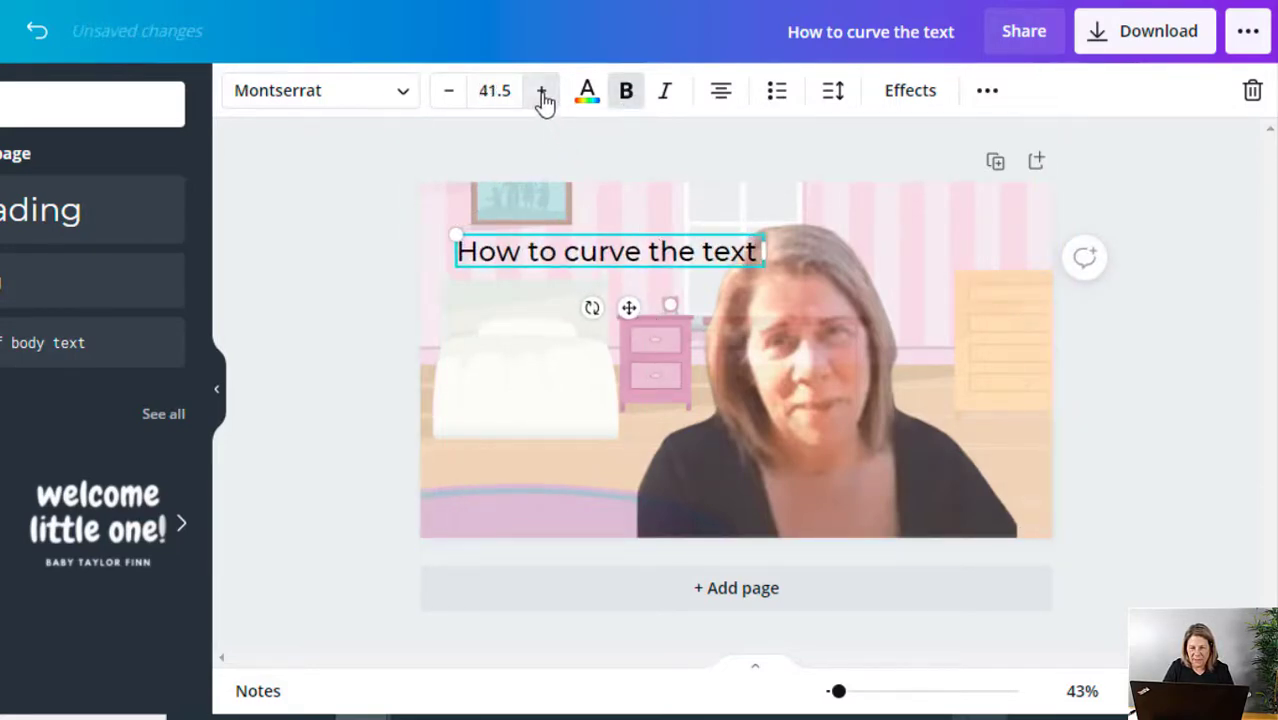
{"action": "left_click", "coordinate": [543, 98]}
{"action": "left_click_drag", "start_coordinate": [605, 255], "coordinate": [683, 300]}
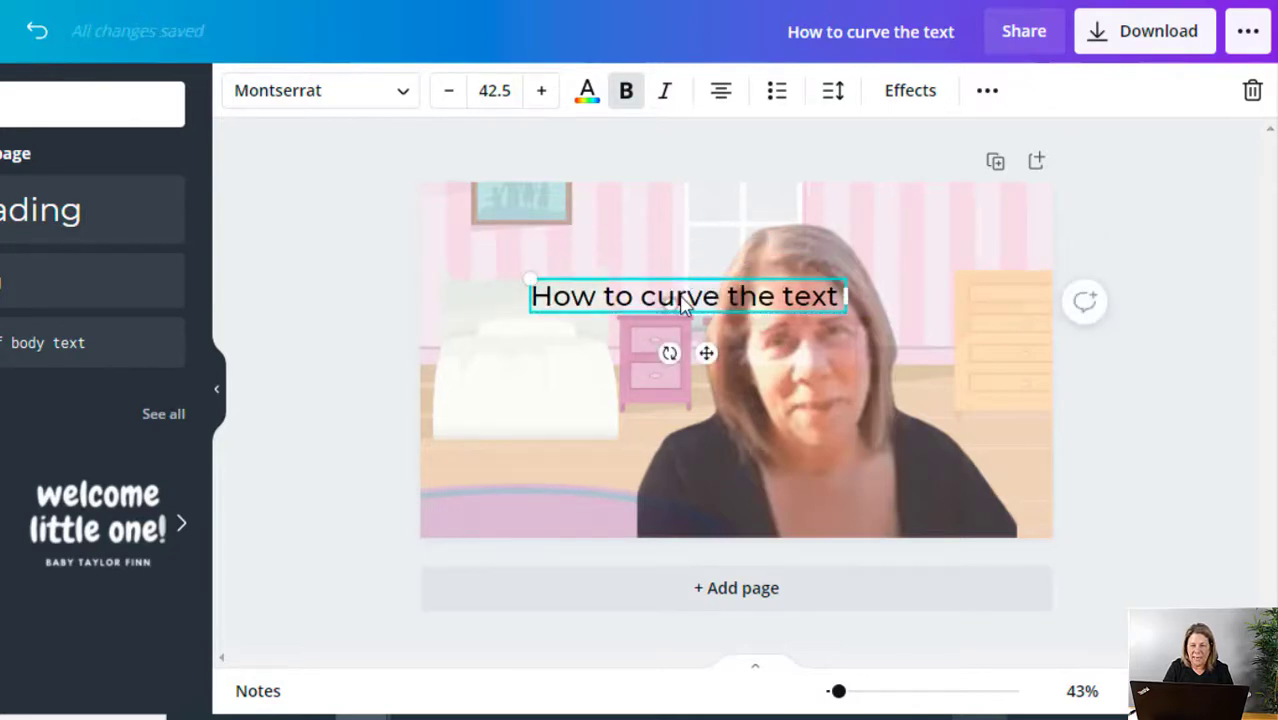
- Preview the Shadow, Lift, Splice and Hollow styles, then set the heading style to None
{"action": "left_click", "coordinate": [908, 95]}
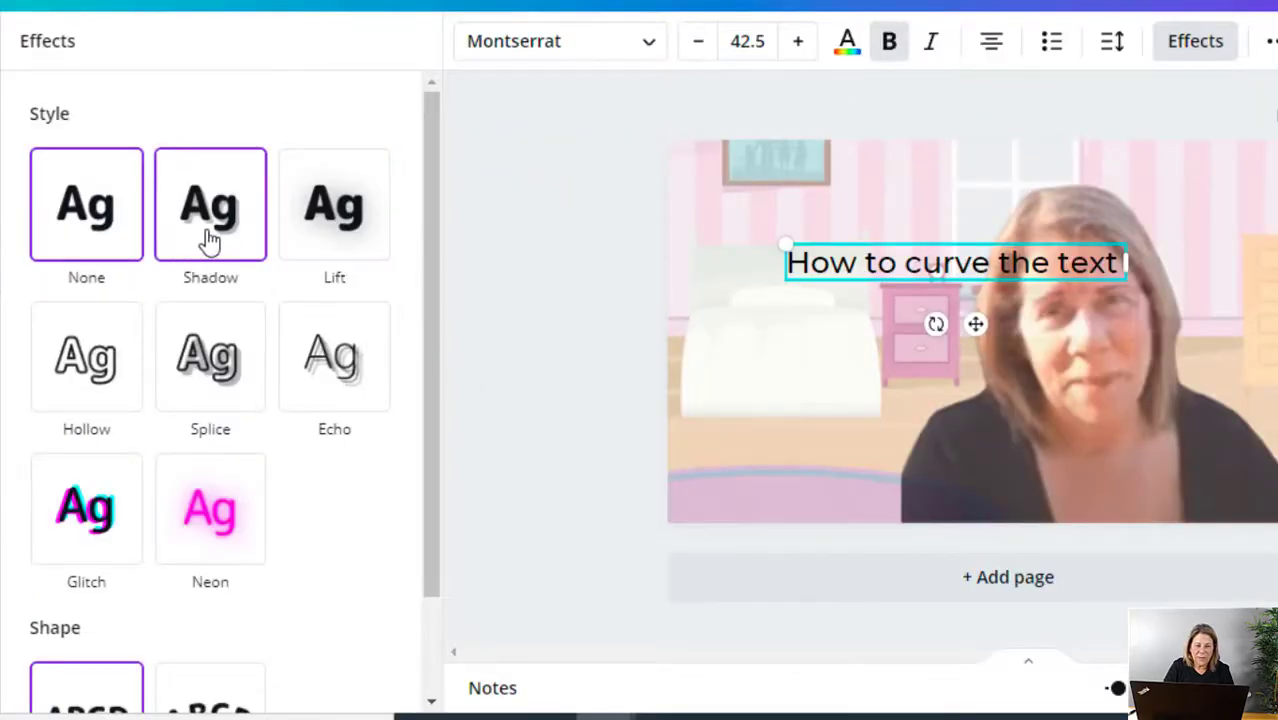
{"action": "left_click", "coordinate": [210, 240]}
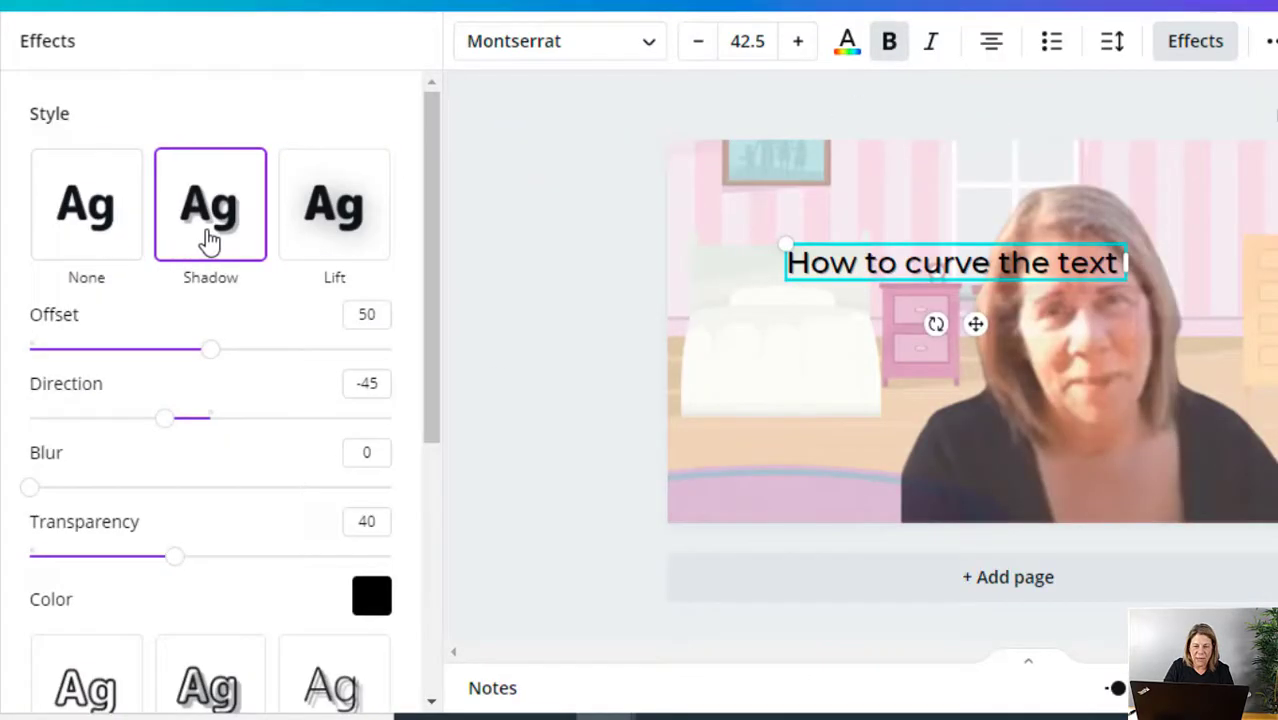
{"action": "left_click", "coordinate": [333, 224]}
{"action": "left_click", "coordinate": [203, 470]}
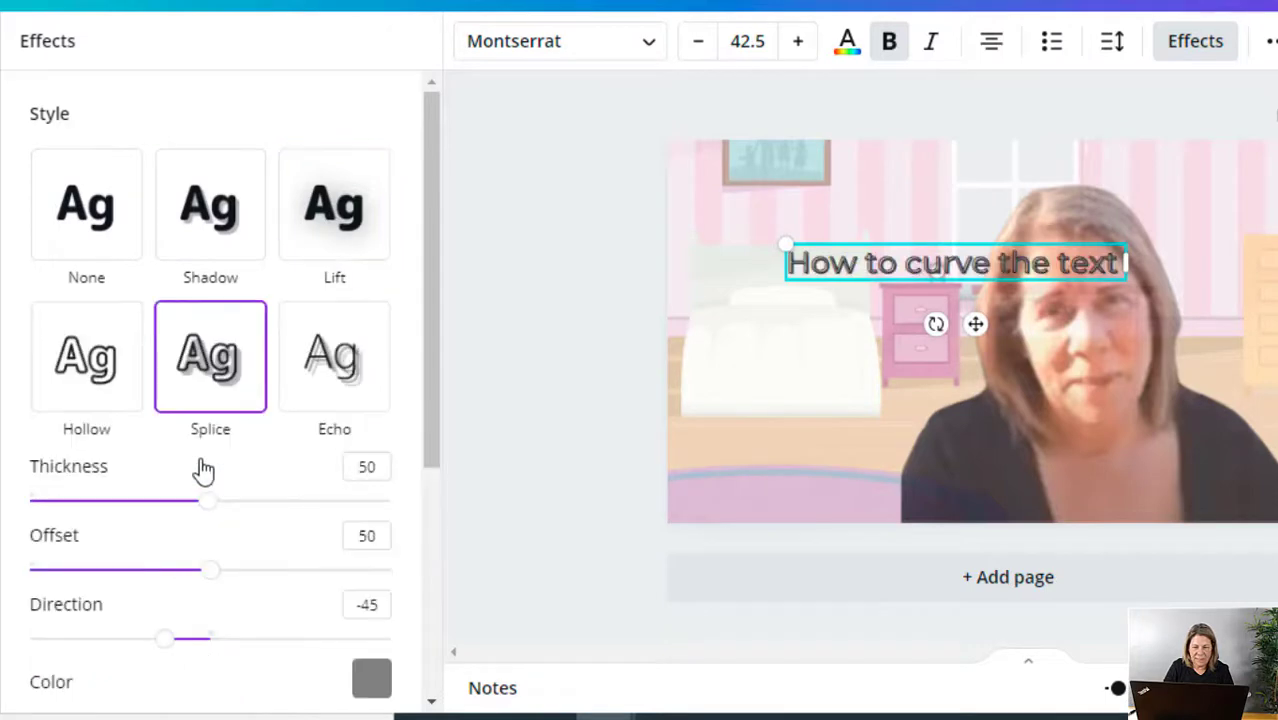
{"action": "left_click", "coordinate": [104, 368]}
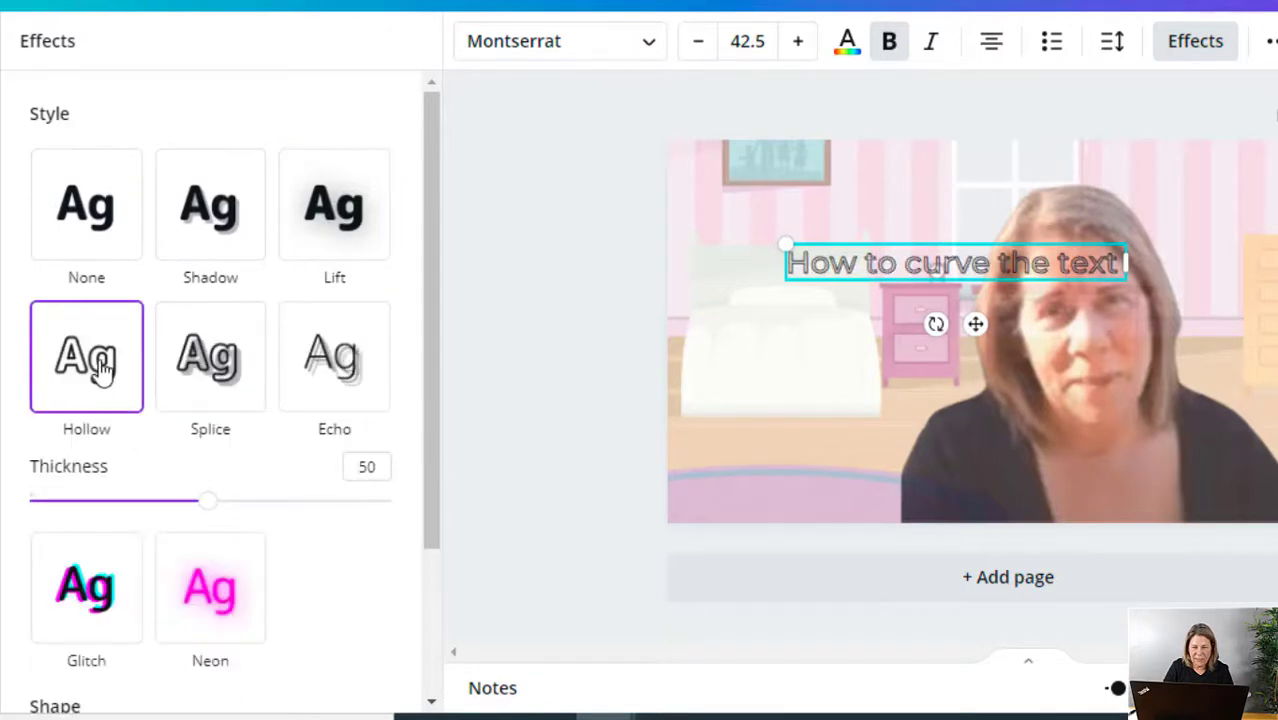
{"action": "left_click", "coordinate": [91, 214]}
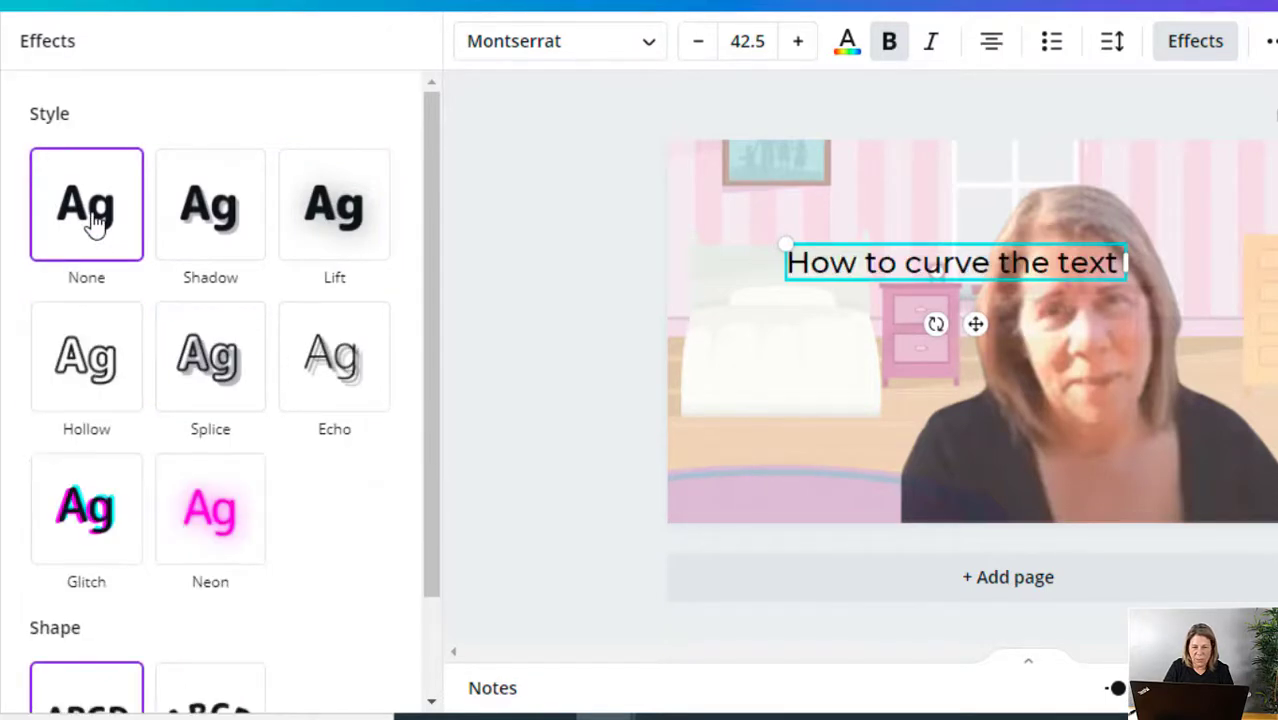
- Apply the Curve shape at 66 and move the arched heading up near the top centre
{"action": "scroll", "coordinate": [425, 230], "scroll_direction": "down", "scroll_amount": 3}
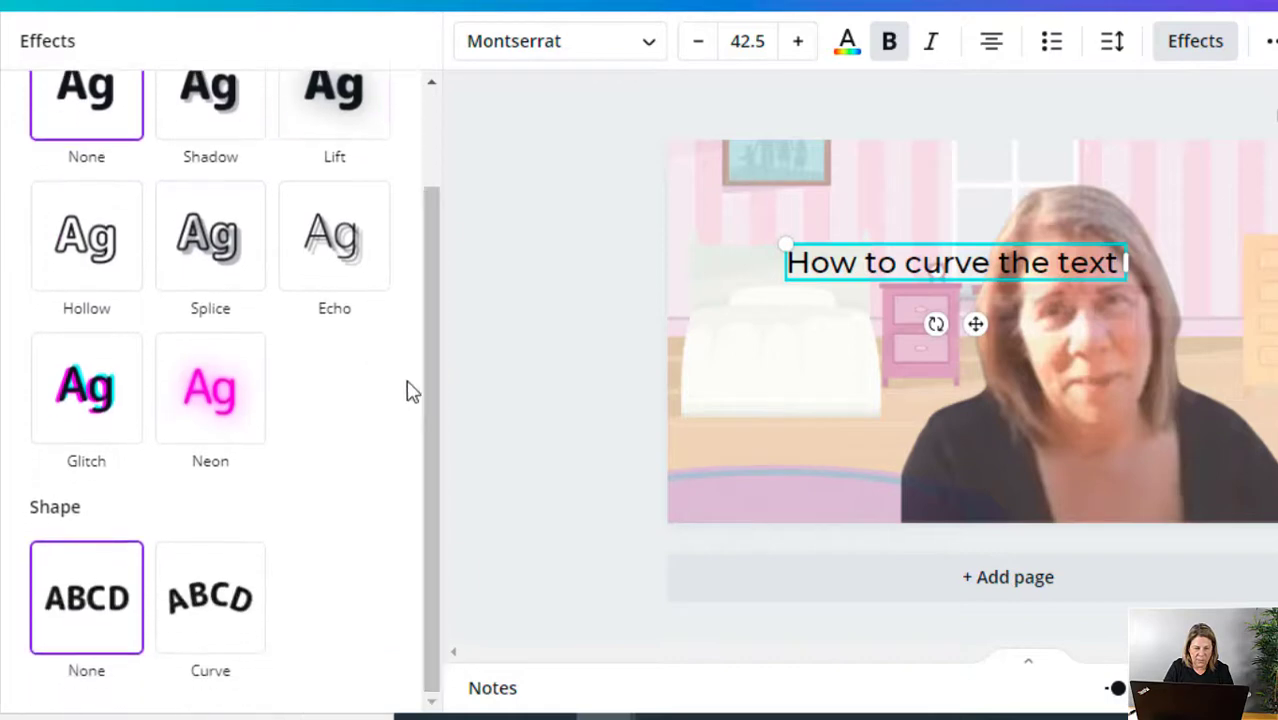
{"action": "left_click", "coordinate": [222, 604]}
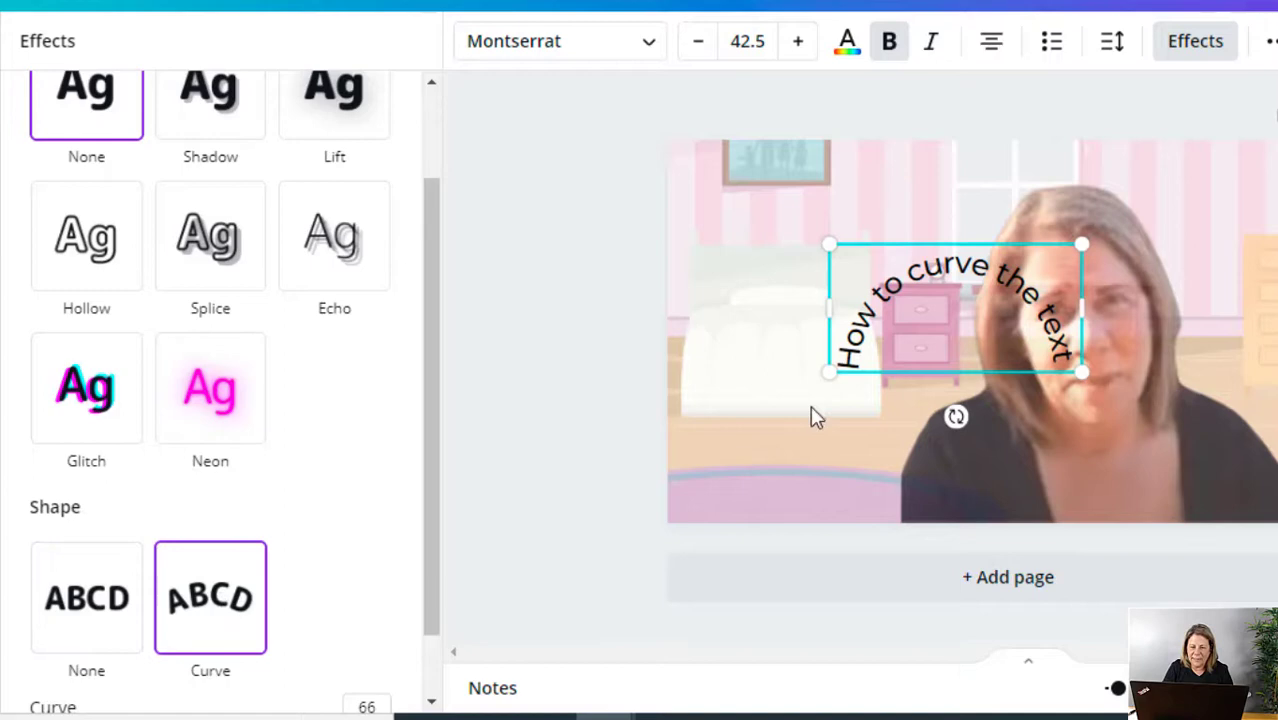
{"action": "left_click_drag", "start_coordinate": [953, 335], "coordinate": [935, 279]}
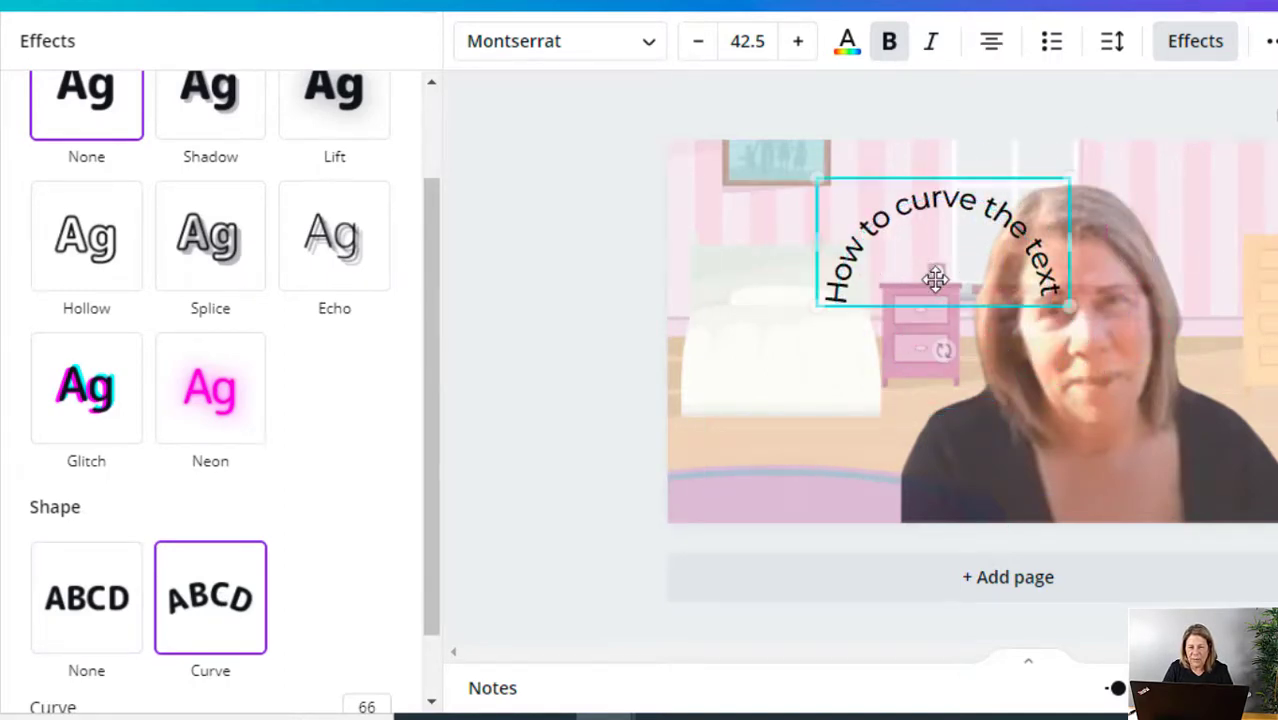
- Enlarge the heading's font size to 60.5
{"action": "left_click", "coordinate": [798, 45]}
{"action": "left_click", "coordinate": [798, 45]}
{"action": "left_click", "coordinate": [798, 45]}
{"action": "left_click", "coordinate": [798, 45]}
{"action": "left_click", "coordinate": [798, 45]}
{"action": "left_click", "coordinate": [798, 45]}
{"action": "left_click", "coordinate": [798, 45]}
{"action": "left_click", "coordinate": [798, 45]}
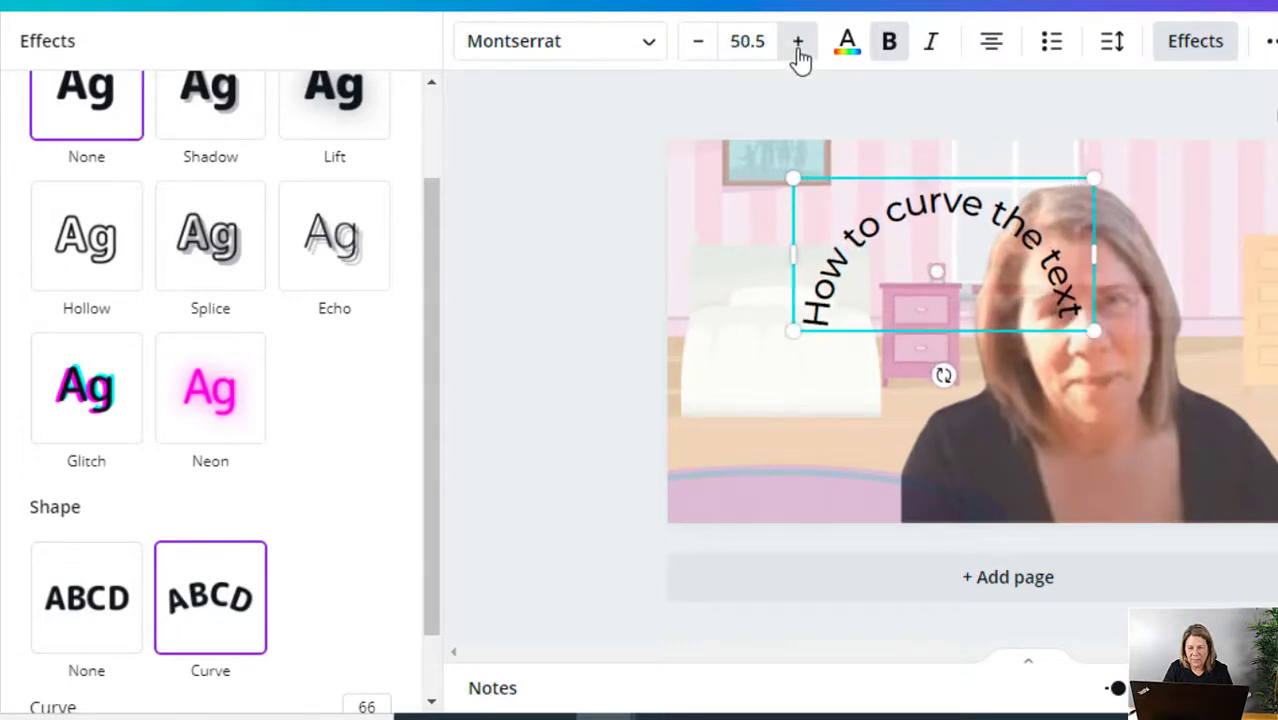
{"action": "triple_click", "coordinate": [798, 45]}
{"action": "double_click", "coordinate": [798, 45]}
{"action": "triple_click", "coordinate": [798, 45]}
{"action": "double_click", "coordinate": [798, 45]}
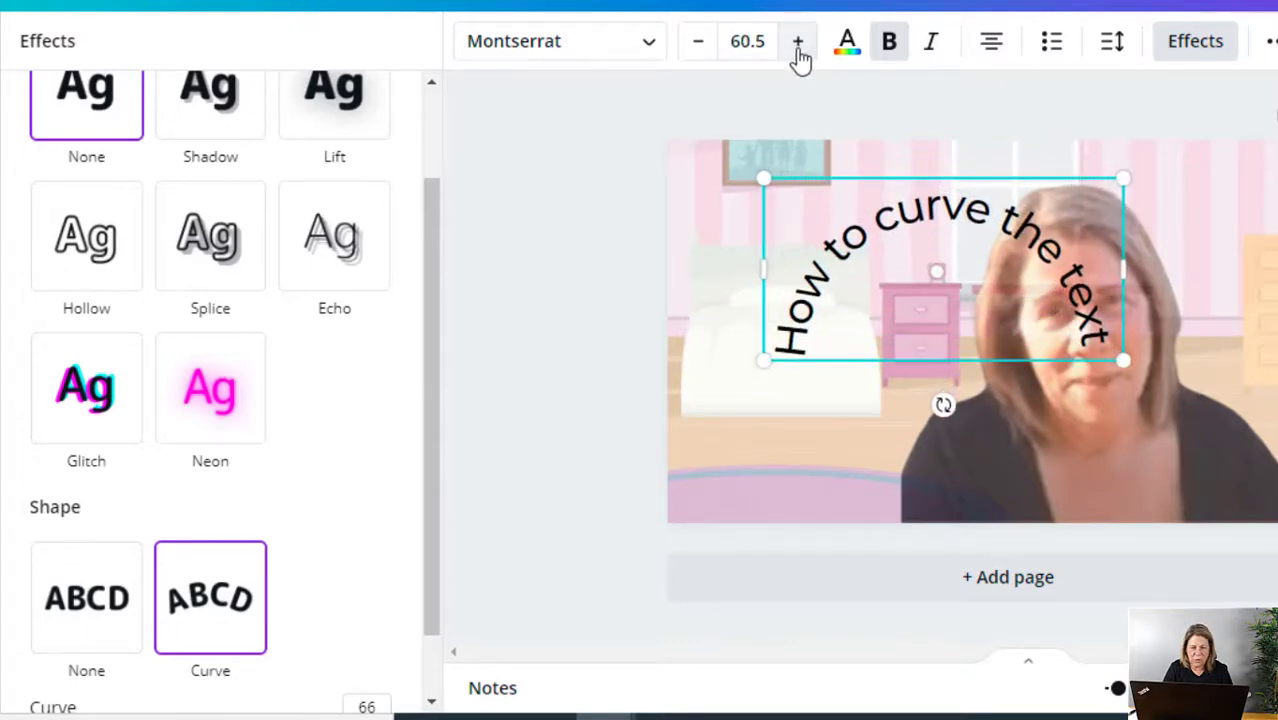
- Set the Curve value to -15 so the heading sags gently, and move it down onto the photo
{"action": "left_click_drag", "start_coordinate": [431, 491], "coordinate": [416, 645]}
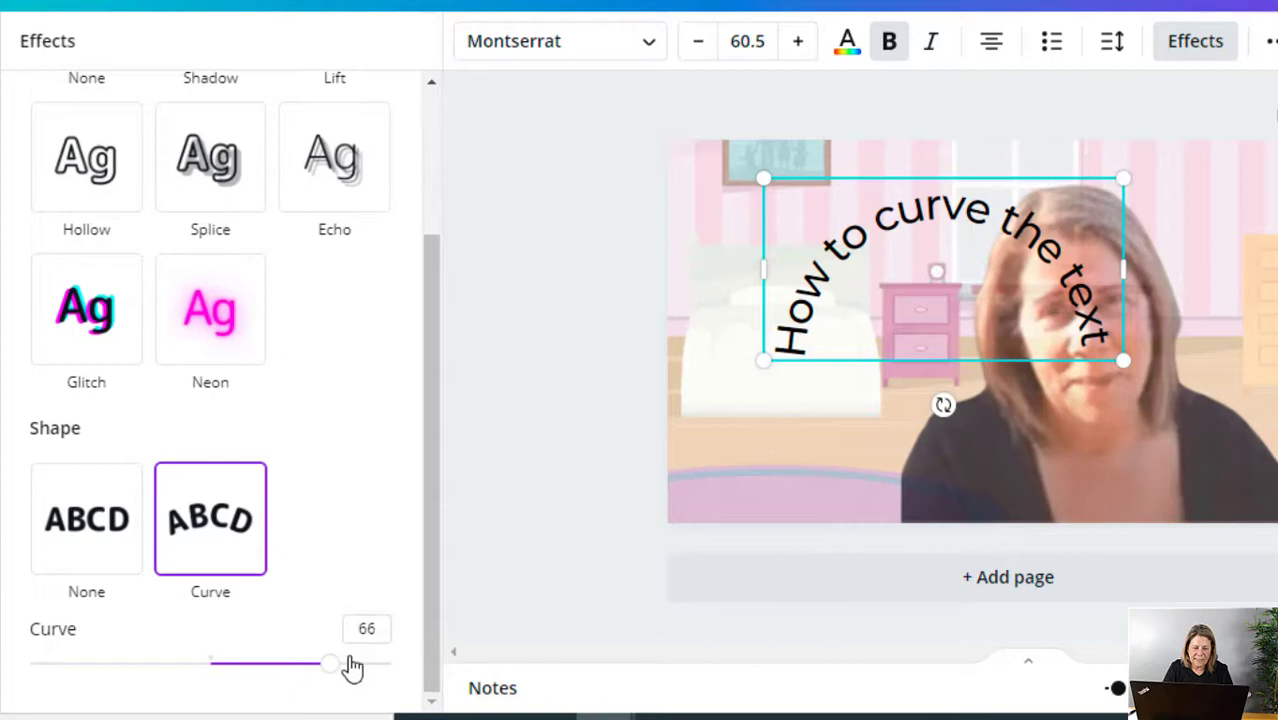
{"action": "left_click_drag", "start_coordinate": [337, 676], "coordinate": [250, 670]}
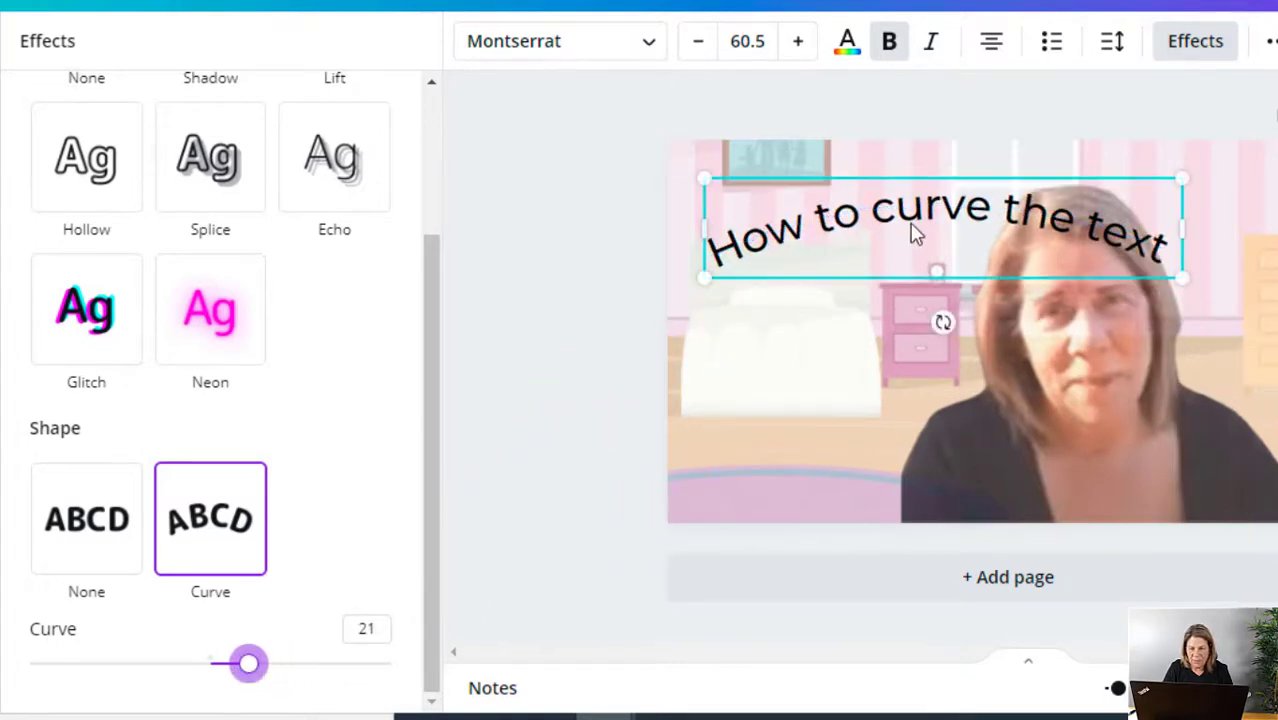
{"action": "left_click_drag", "start_coordinate": [913, 245], "coordinate": [993, 402]}
{"action": "left_click_drag", "start_coordinate": [256, 677], "coordinate": [185, 670]}
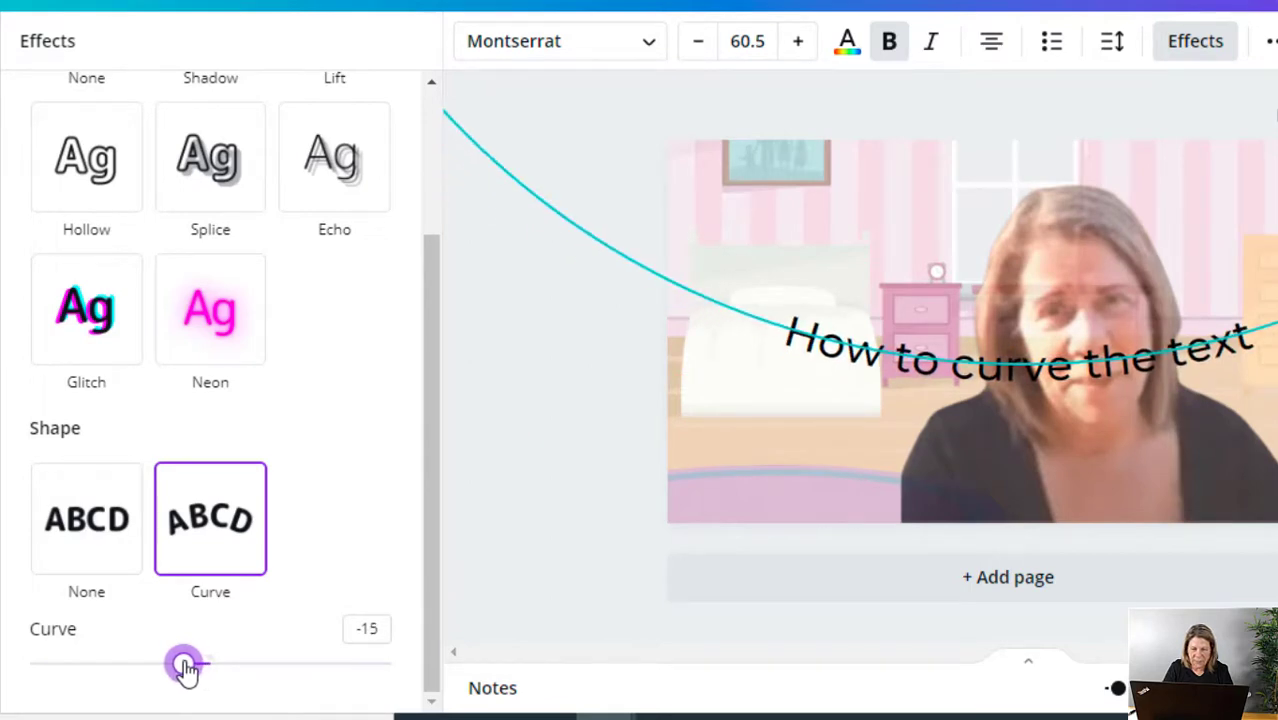
{"action": "left_click_drag", "start_coordinate": [956, 403], "coordinate": [951, 463]}
{"action": "left_click", "coordinate": [883, 309]}
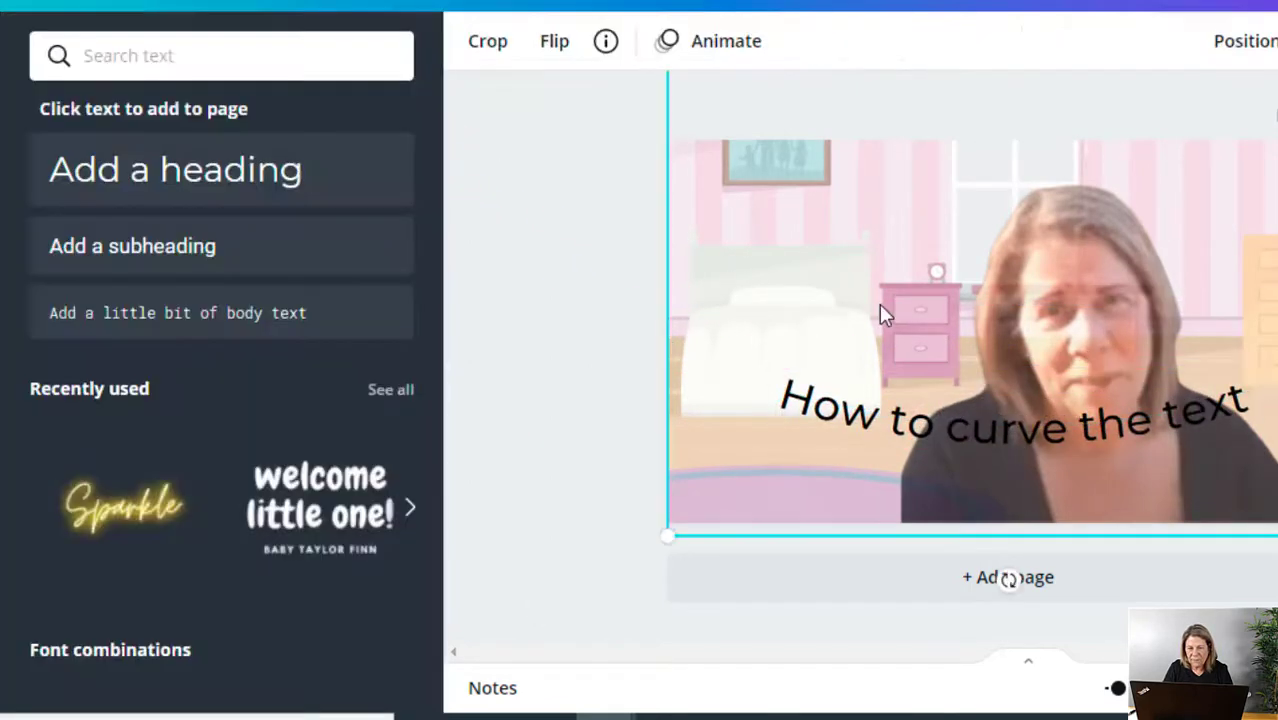
- Select the curved heading and enlarge it to size 66.5
{"action": "left_click", "coordinate": [890, 424]}
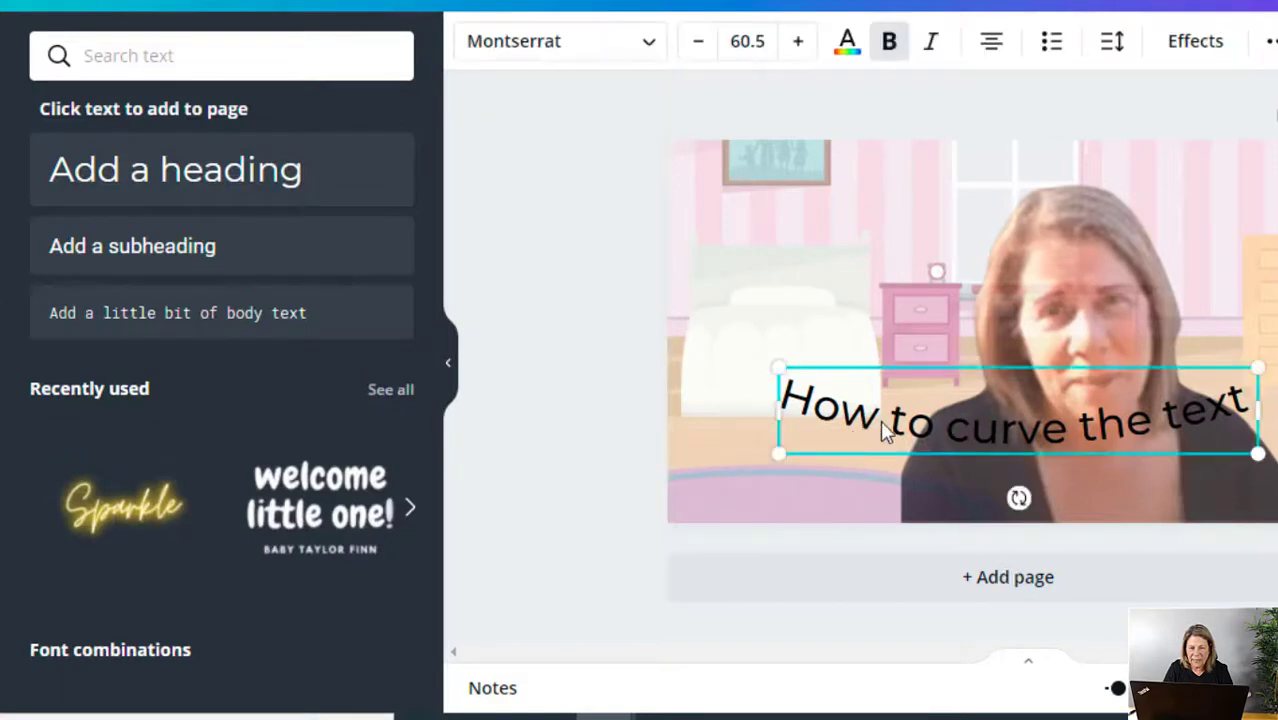
{"action": "left_click", "coordinate": [799, 42]}
{"action": "left_click", "coordinate": [799, 42]}
{"action": "left_click", "coordinate": [799, 42]}
{"action": "left_click", "coordinate": [799, 42]}
{"action": "left_click", "coordinate": [799, 42]}
{"action": "left_click", "coordinate": [799, 42]}
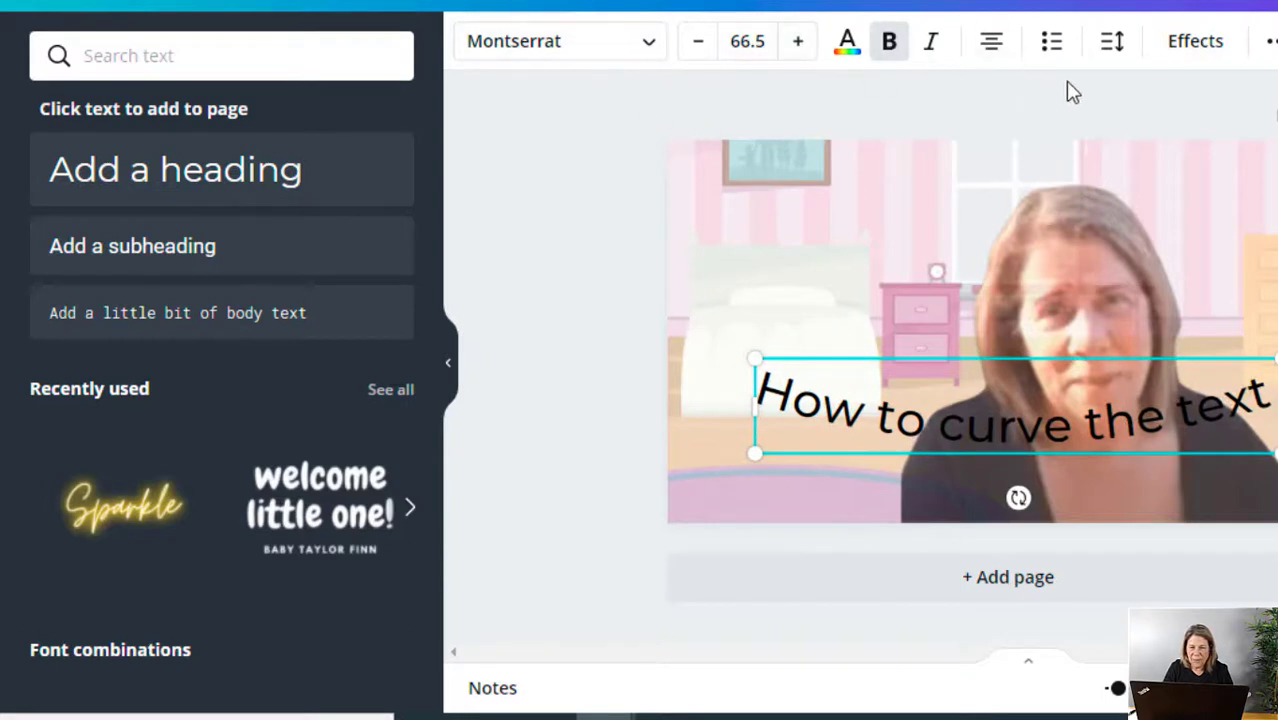
- After previewing Echo, Splice, Lift and Hollow, apply the Shadow effect and lower the heading slightly
{"action": "left_click", "coordinate": [1182, 41]}
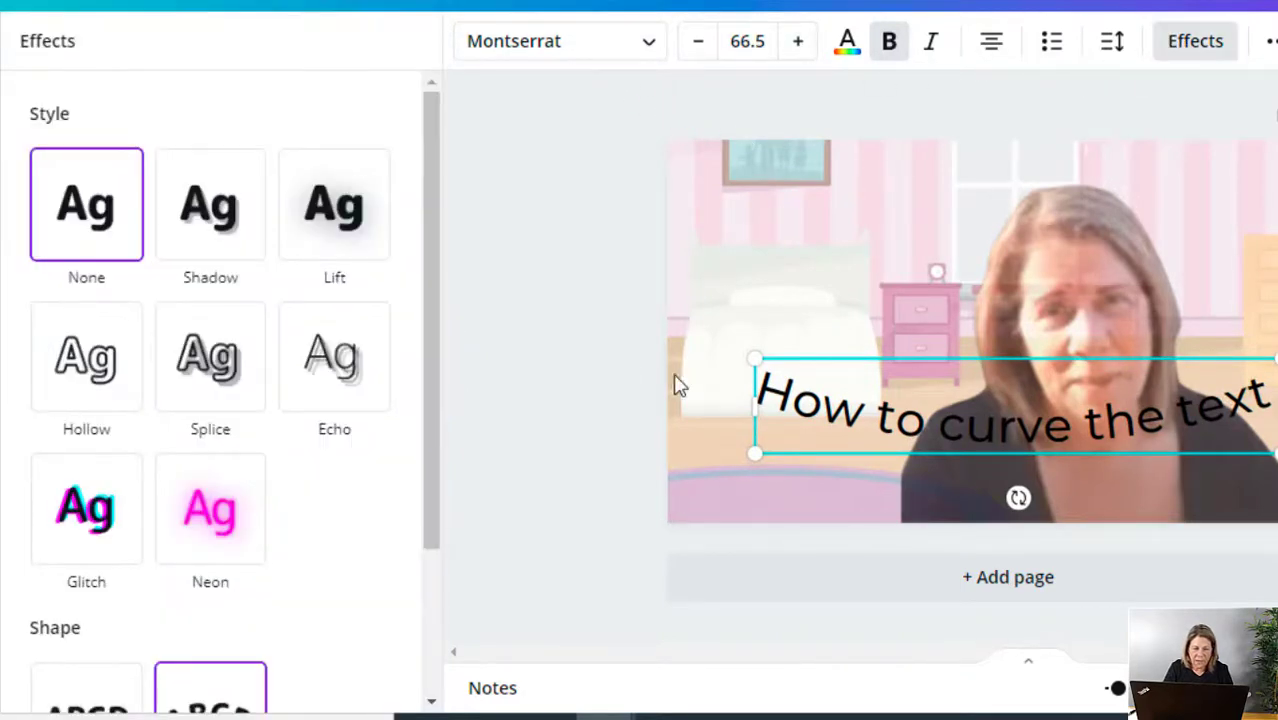
{"action": "left_click", "coordinate": [333, 381]}
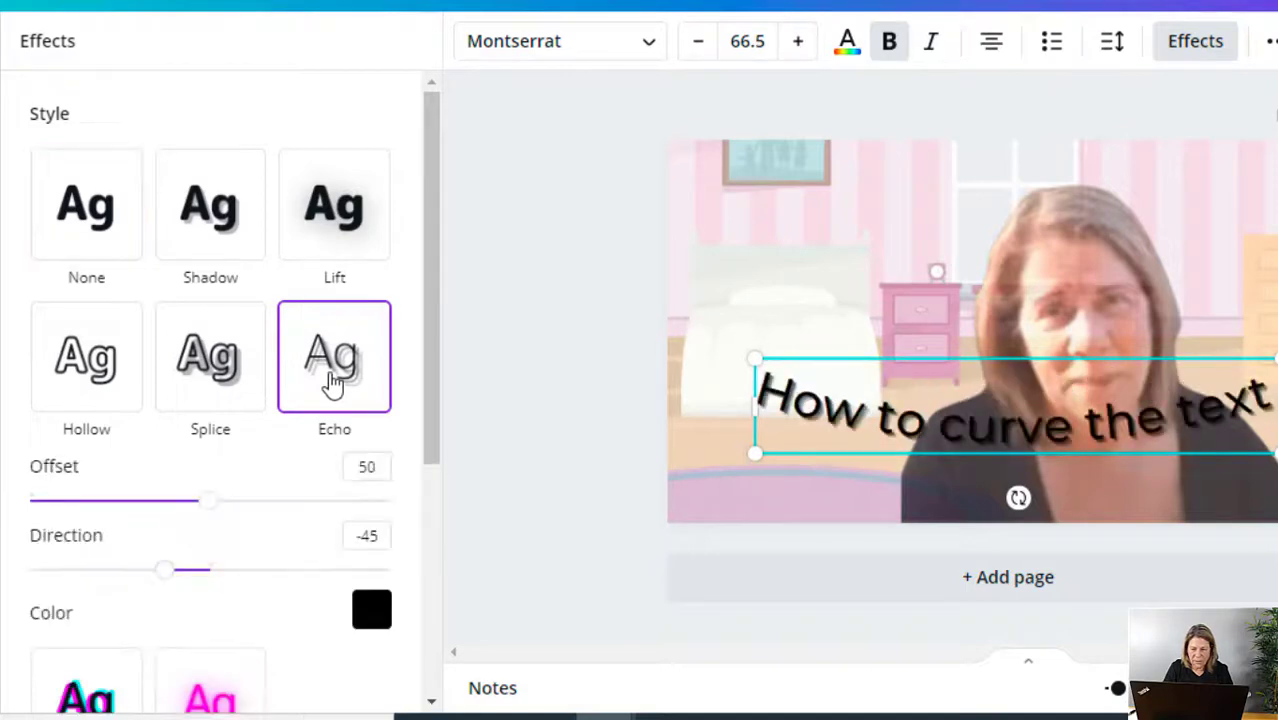
{"action": "left_click", "coordinate": [228, 360]}
{"action": "left_click", "coordinate": [333, 206]}
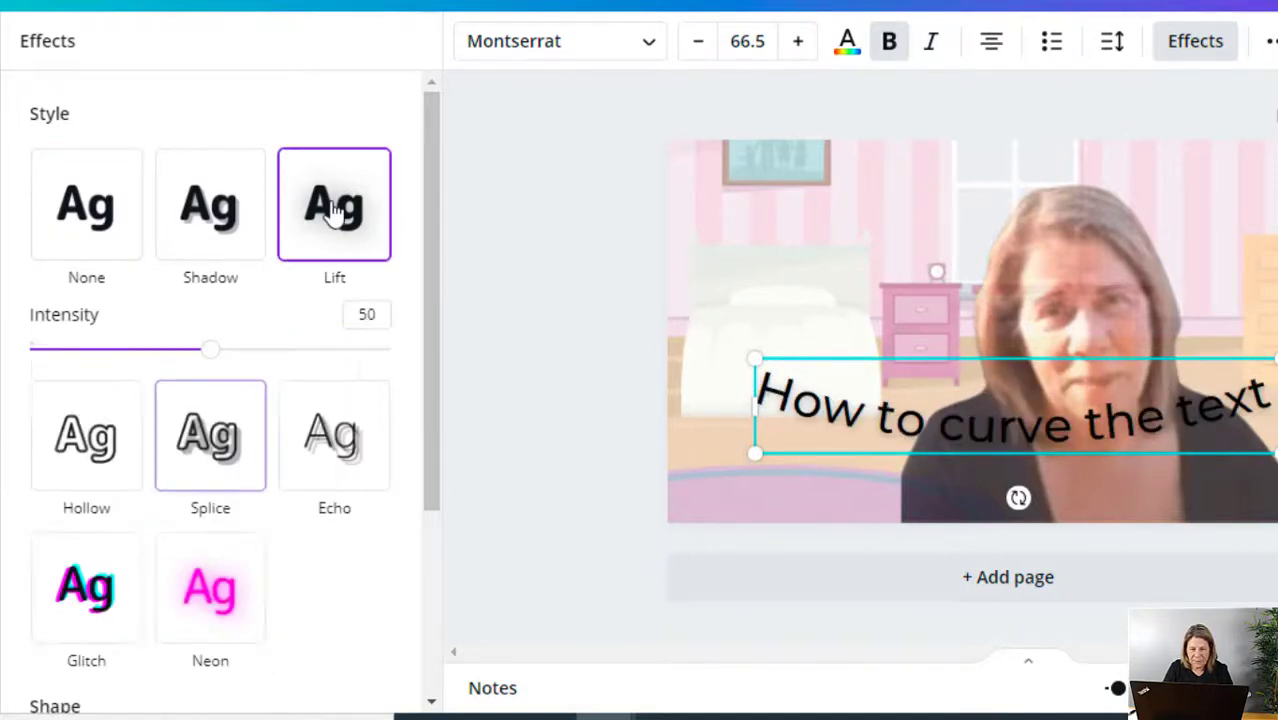
{"action": "left_click", "coordinate": [82, 440]}
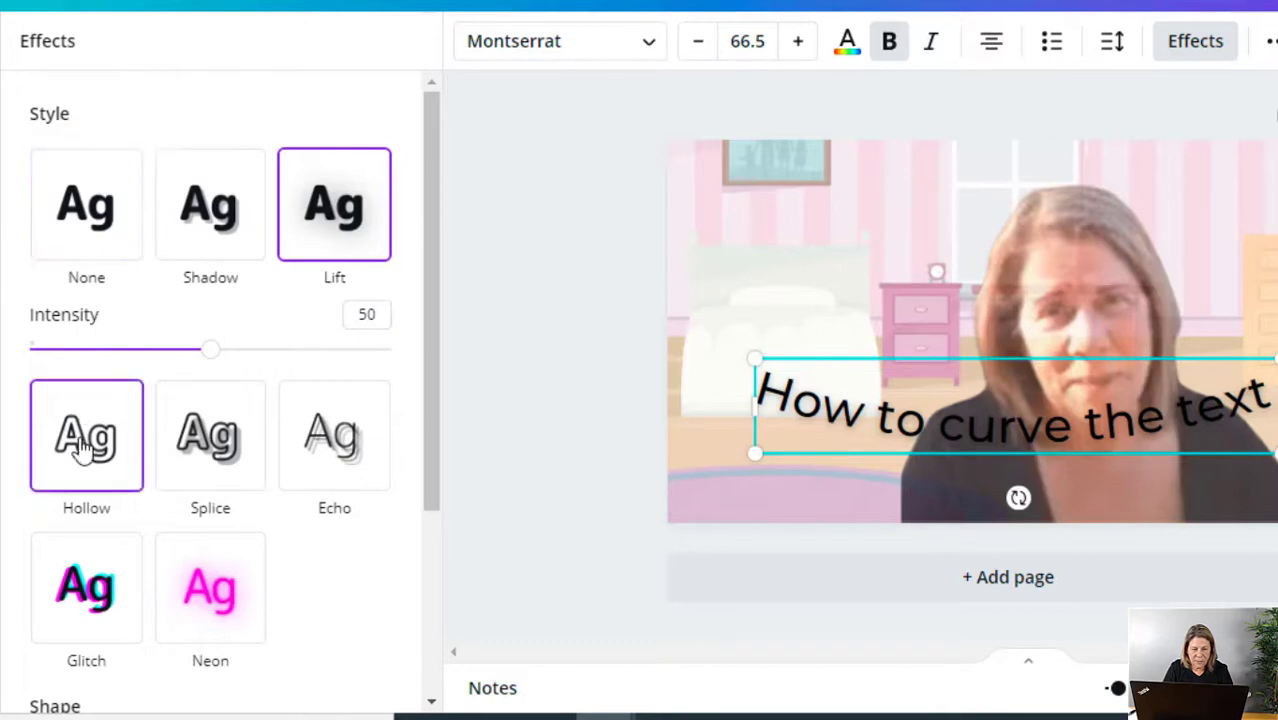
{"action": "left_click", "coordinate": [200, 425]}
{"action": "left_click", "coordinate": [220, 241]}
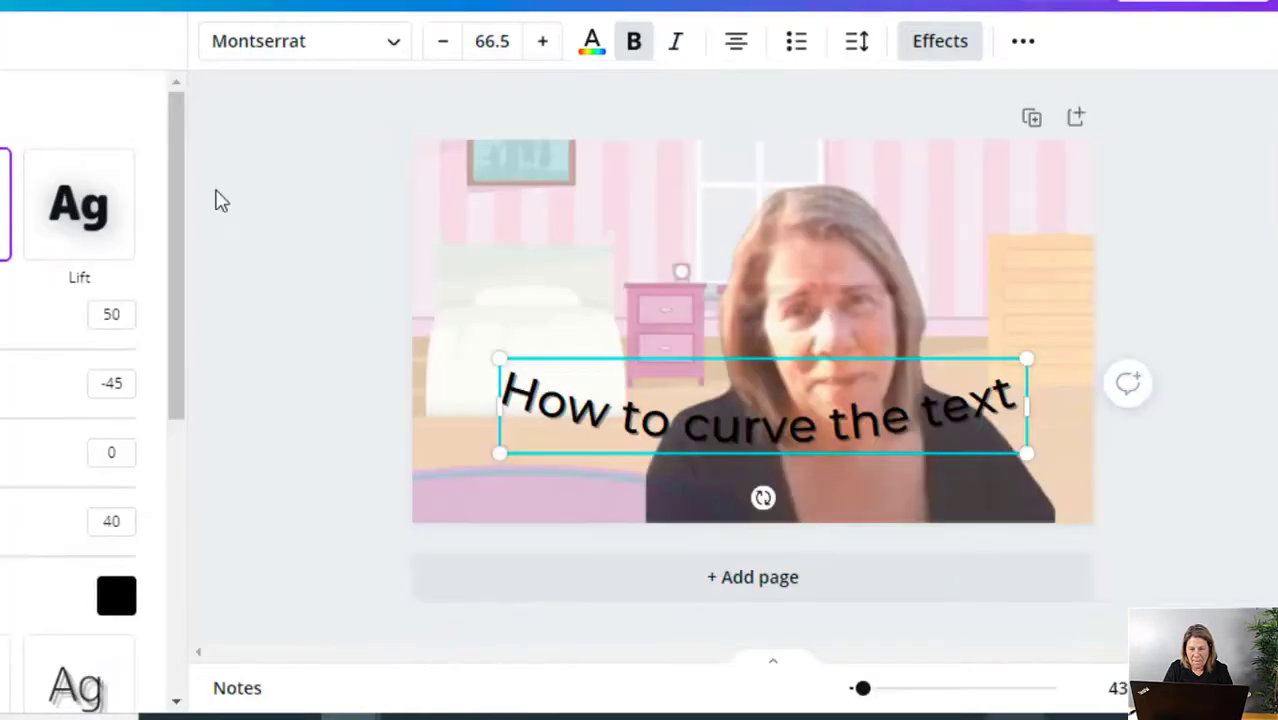
{"action": "key", "text": "Escape"}
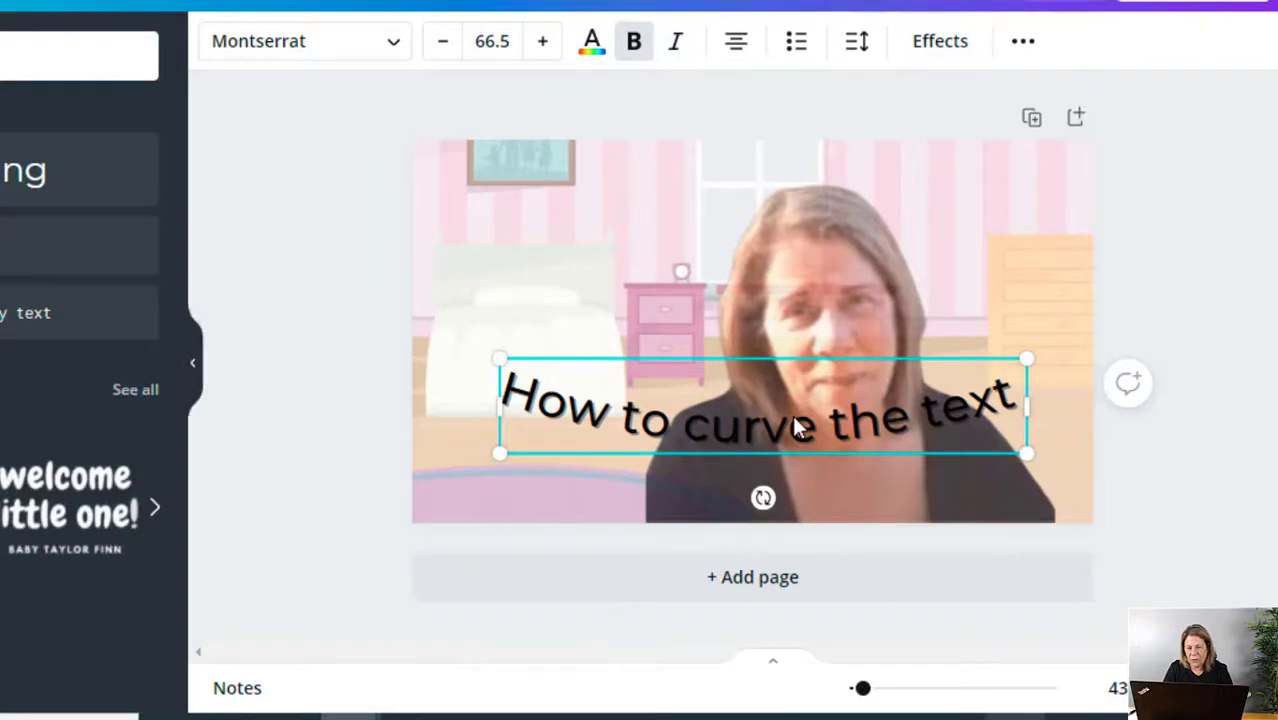
{"action": "mouse_move", "coordinate": [797, 428]}
{"action": "left_mouse_down"}
{"action": "mouse_move", "coordinate": [816, 286]}
{"action": "mouse_move", "coordinate": [813, 418]}
{"action": "mouse_move", "coordinate": [787, 442]}
{"action": "left_mouse_up"}
{"action": "left_click", "coordinate": [624, 309]}
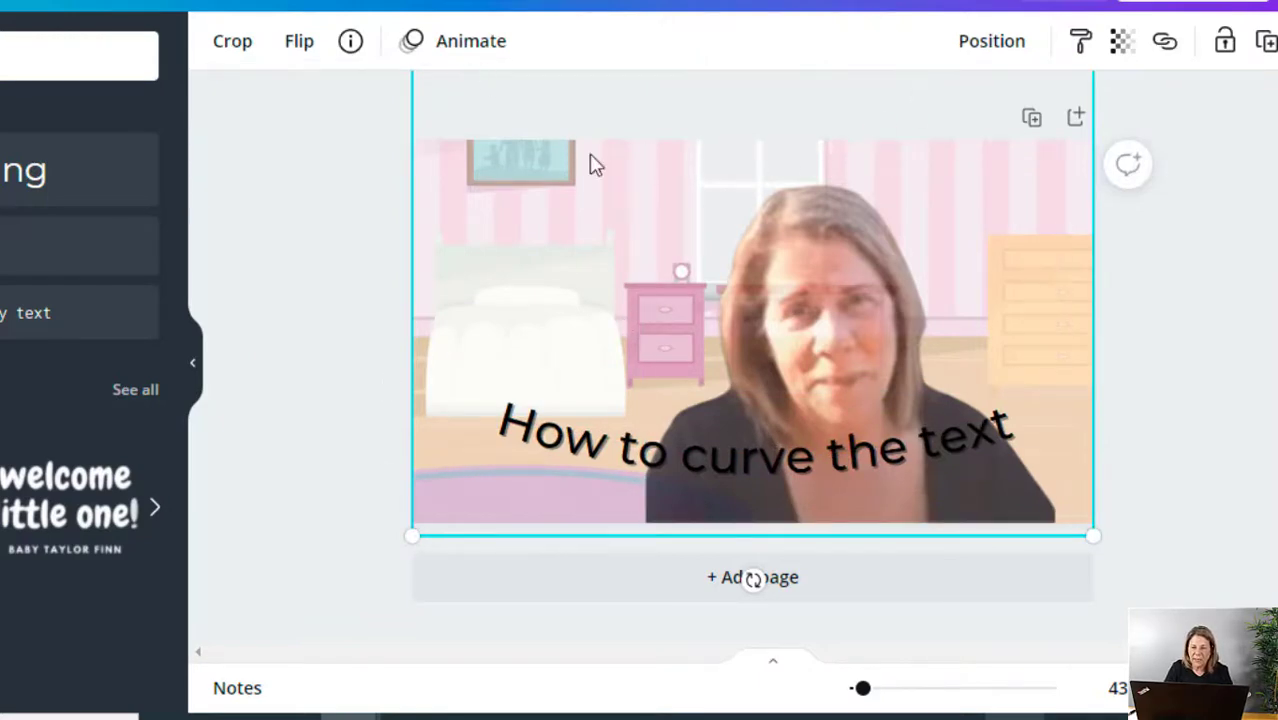
- Deepen the heading's downward curve from -15 to -18 in the Effects Shape settings
{"action": "left_click", "coordinate": [718, 450]}
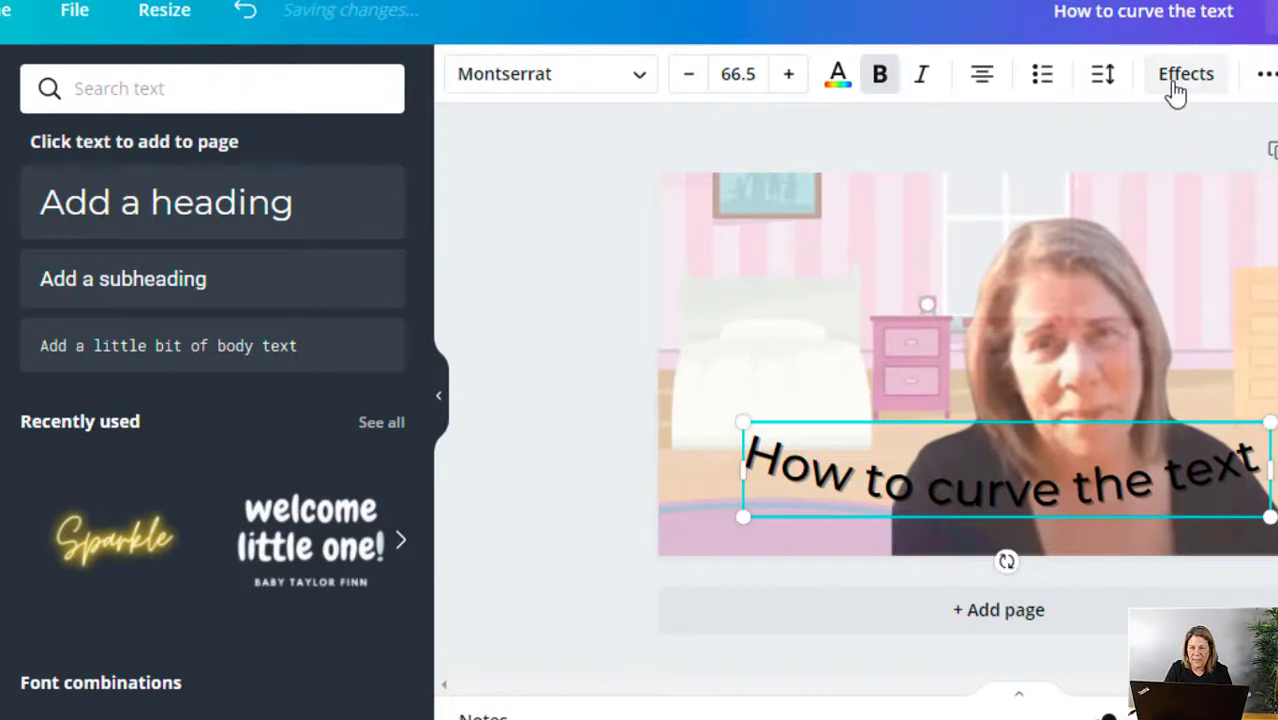
{"action": "left_click", "coordinate": [1177, 82]}
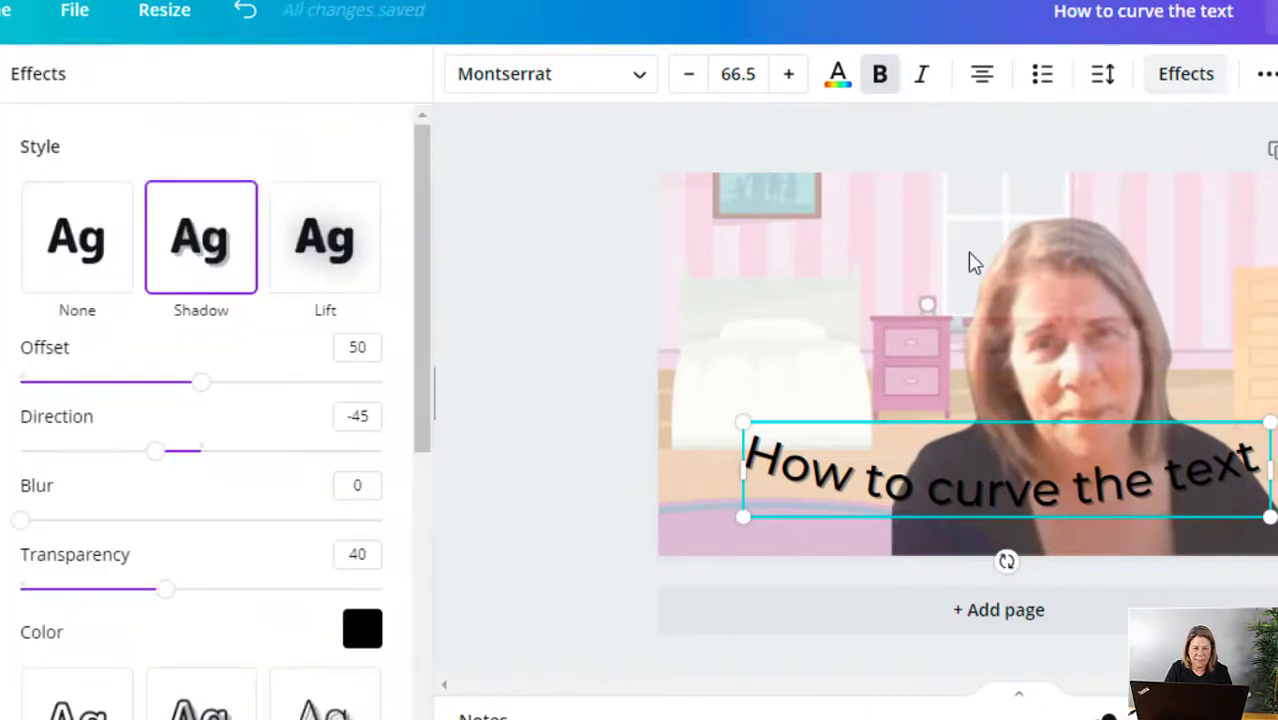
{"action": "left_click_drag", "start_coordinate": [426, 330], "coordinate": [432, 676]}
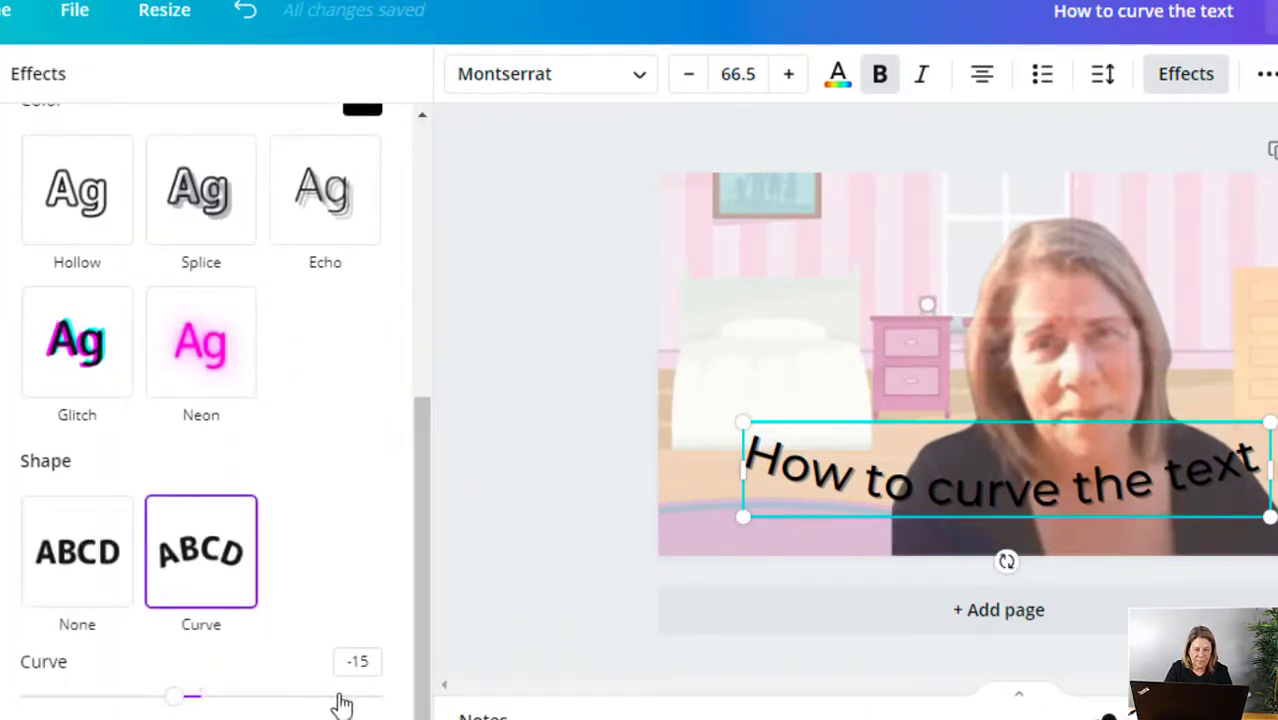
{"action": "mouse_move", "coordinate": [180, 705]}
{"action": "left_mouse_down"}
{"action": "mouse_move", "coordinate": [131, 697]}
{"action": "mouse_move", "coordinate": [294, 697]}
{"action": "mouse_move", "coordinate": [170, 694]}
{"action": "left_mouse_up"}
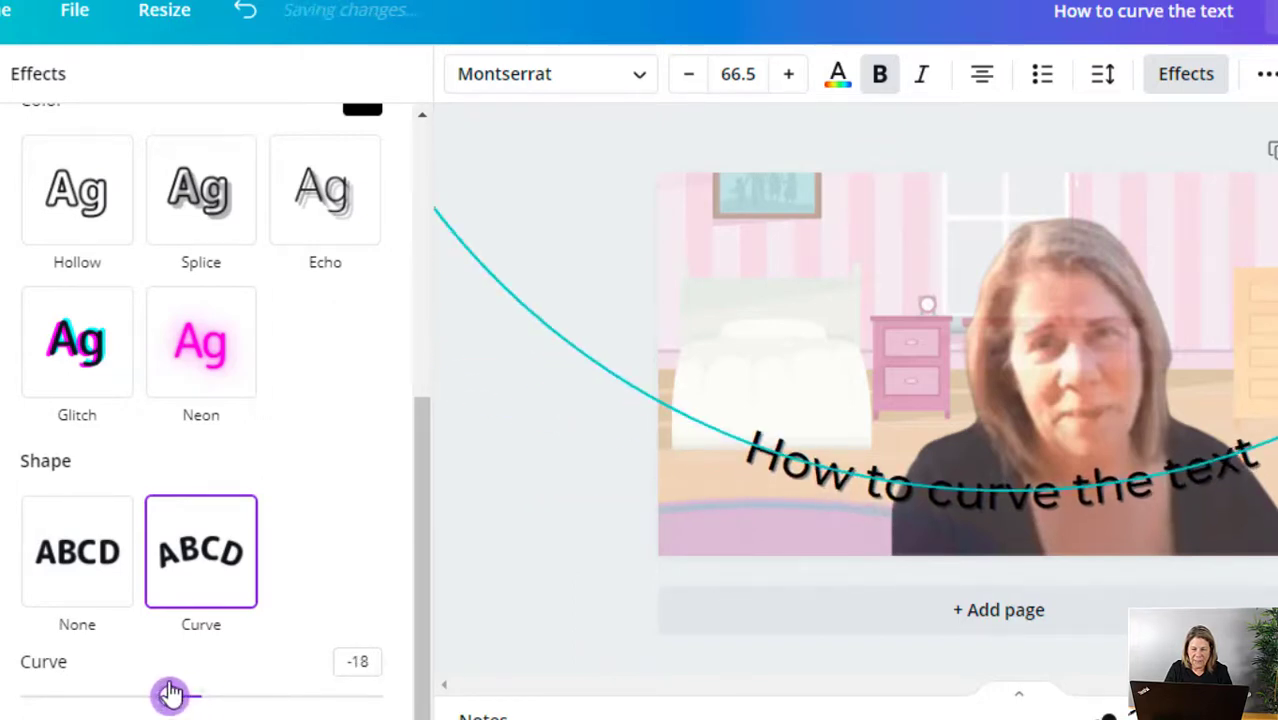
{"action": "key", "text": "Escape"}
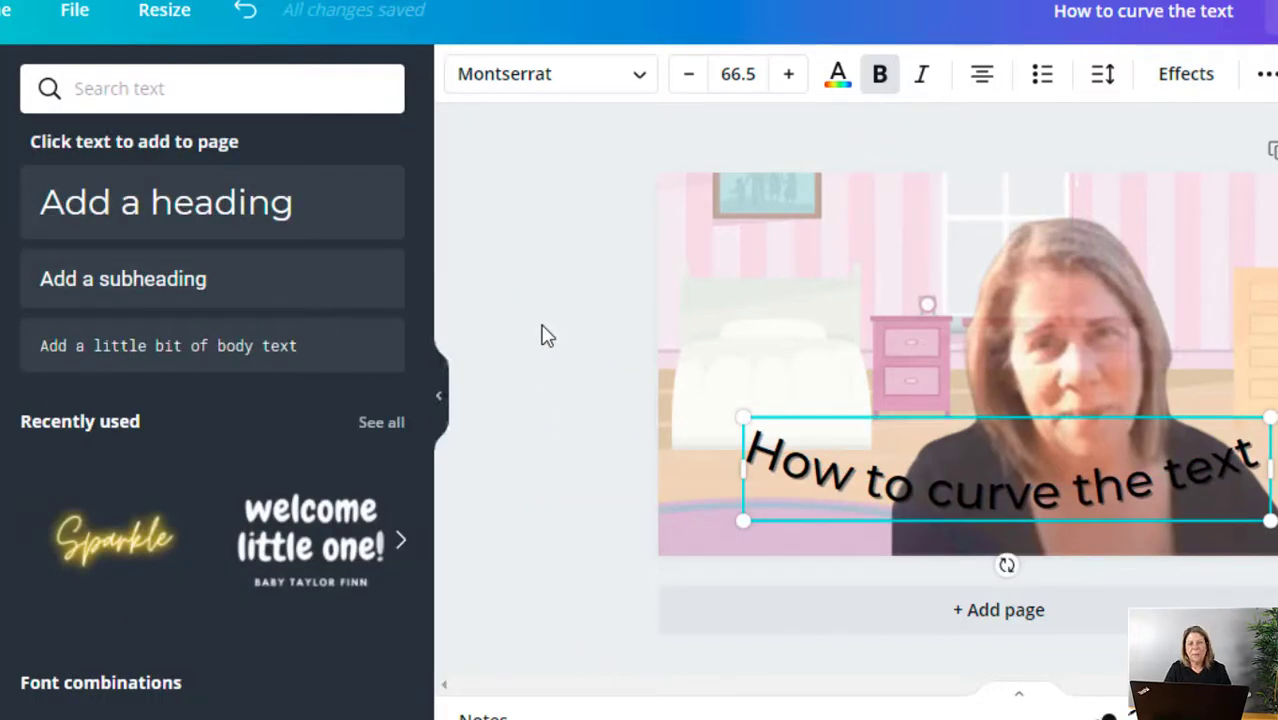